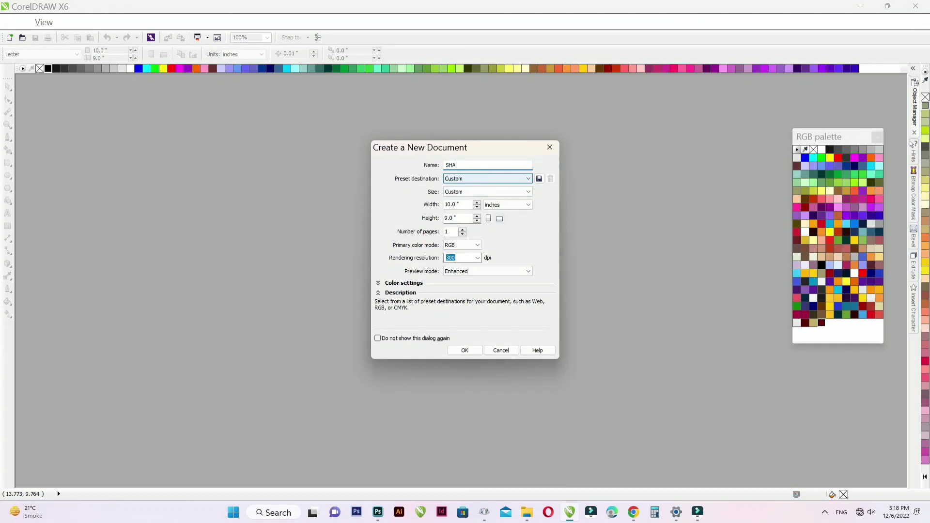
Step: Create the new document named SHAPE and set its page width to 16 inches
key("Return")
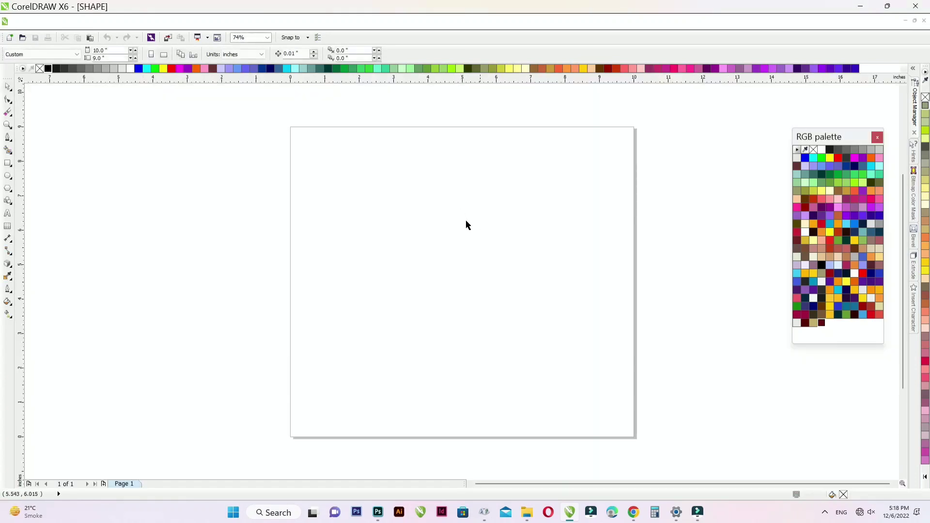
left_click(114, 50)
type("16")
key("Return")
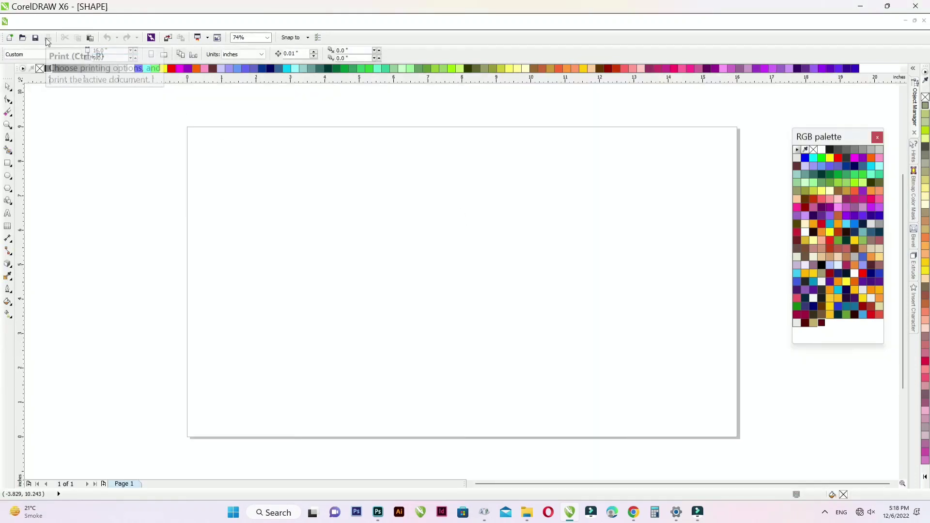
Step: Add a page-sized background rectangle with no outline and a light grey fill (RGB 230, 230, 230)
double_click(8, 164)
key("F4")
right_click(39, 69)
left_click(121, 68)
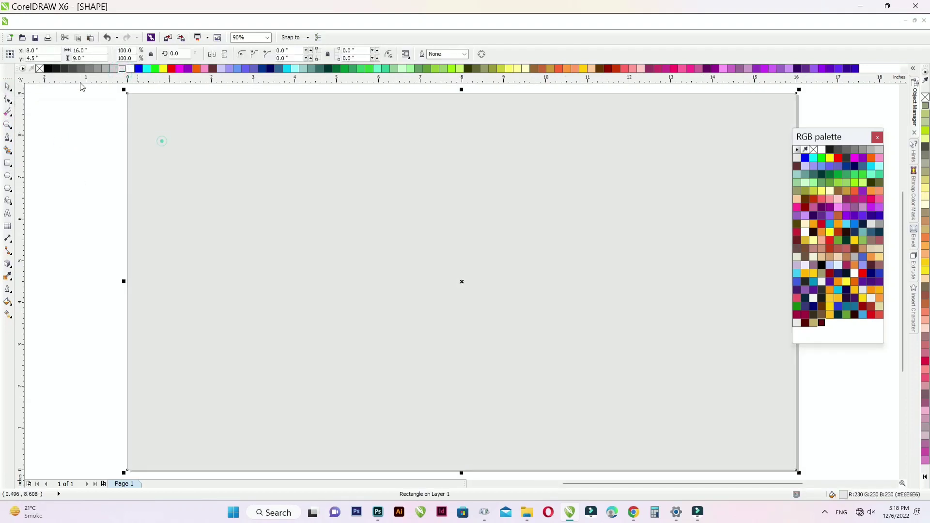
left_click(42, 178)
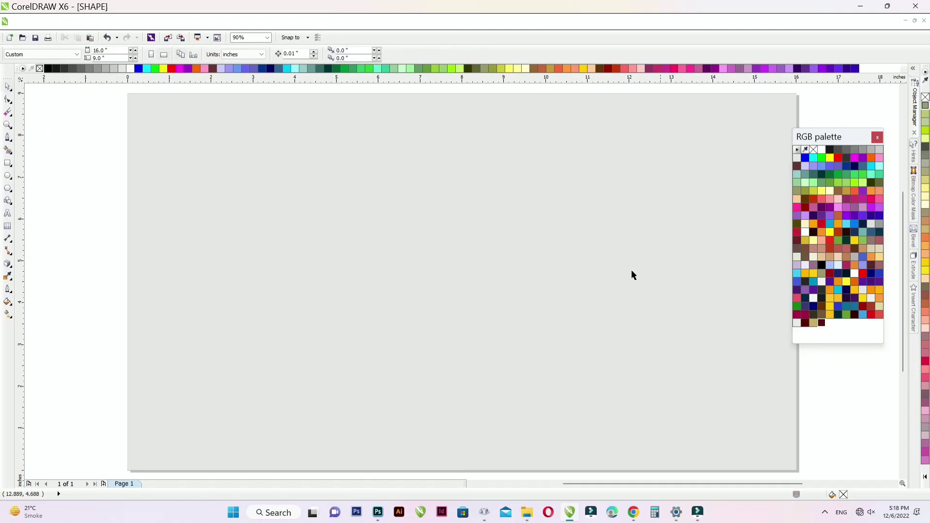
left_click(407, 209)
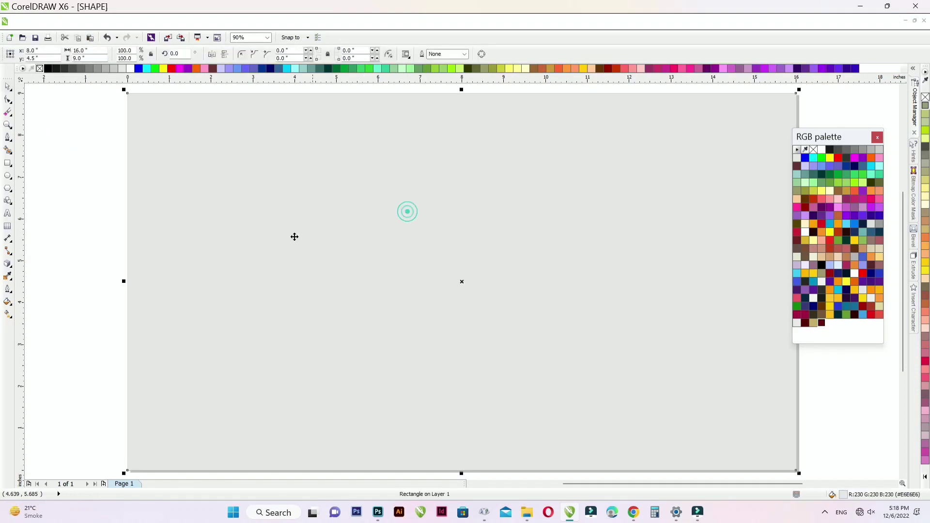
Step: Draw a circle about 7.86 inches across with the Ellipse tool and centre it on the page
left_click(8, 179)
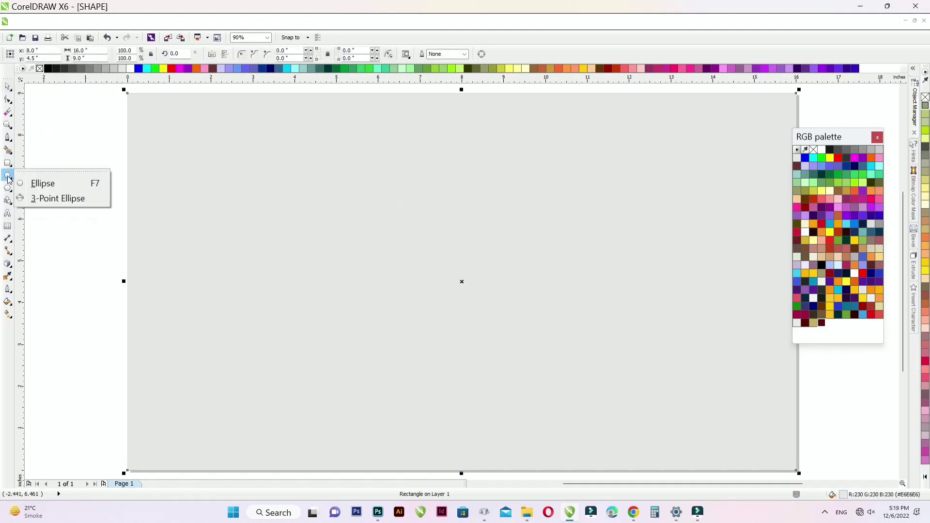
left_click(25, 184)
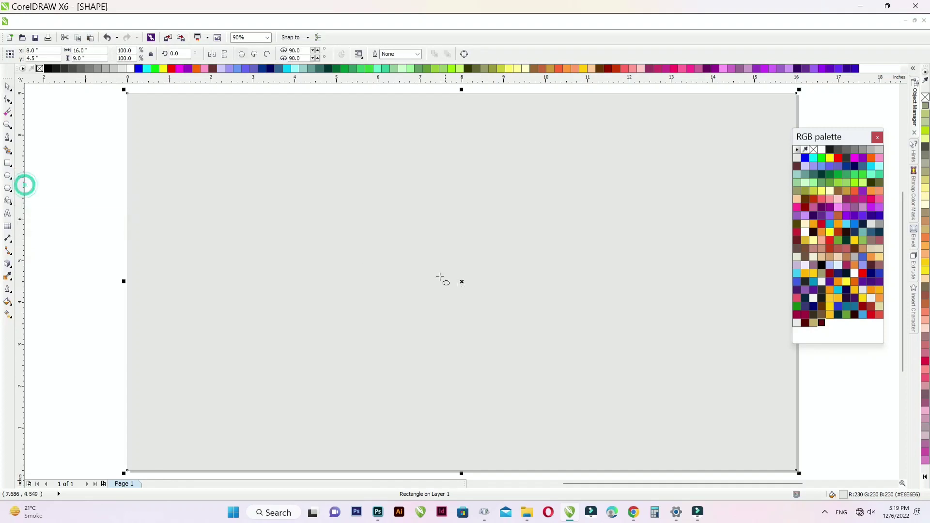
left_click(460, 278)
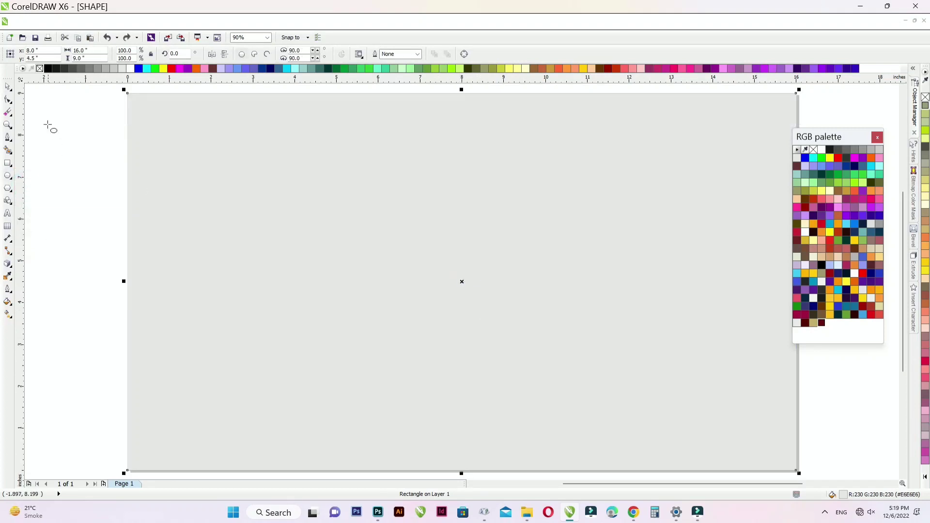
left_click_drag(399, 243, 545, 376)
key("p")
Step: Duplicate the circle at a smaller concentric size and smart-fill the band between the two circles with brown
left_click_drag(609, 132, 593, 149)
right_click(593, 150)
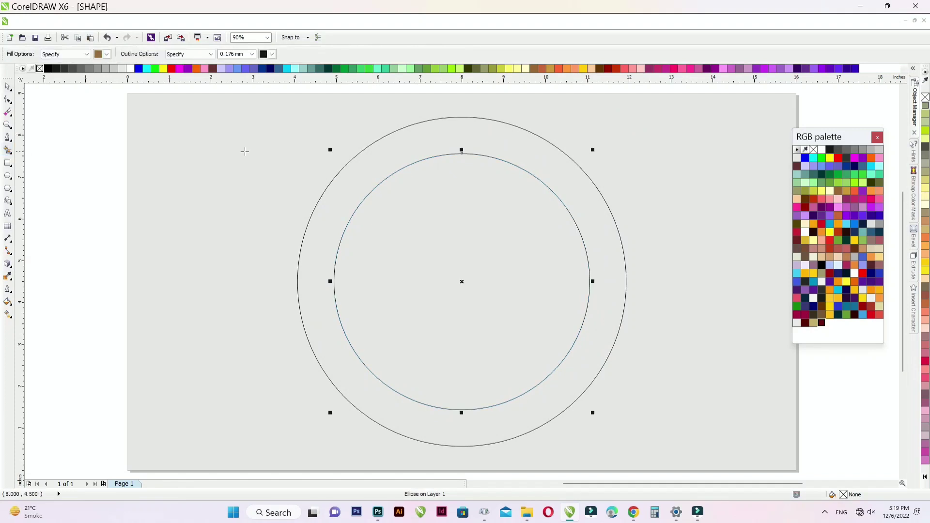
left_click(500, 137)
left_click(8, 86)
Step: Delete the two construction circles and centre the brown ring on the page
left_click(453, 160)
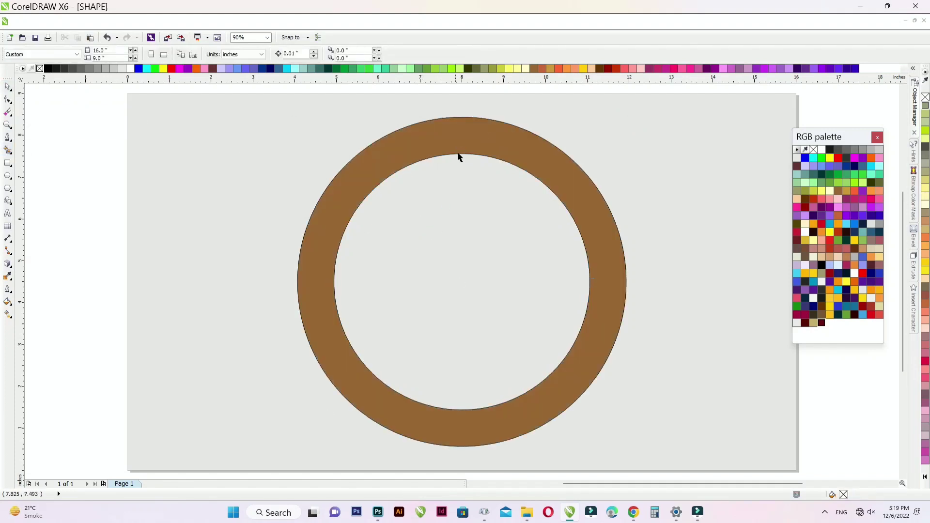
left_click_drag(458, 152, 384, 148)
left_click(600, 222)
key("Delete")
left_click(517, 234)
key("p")
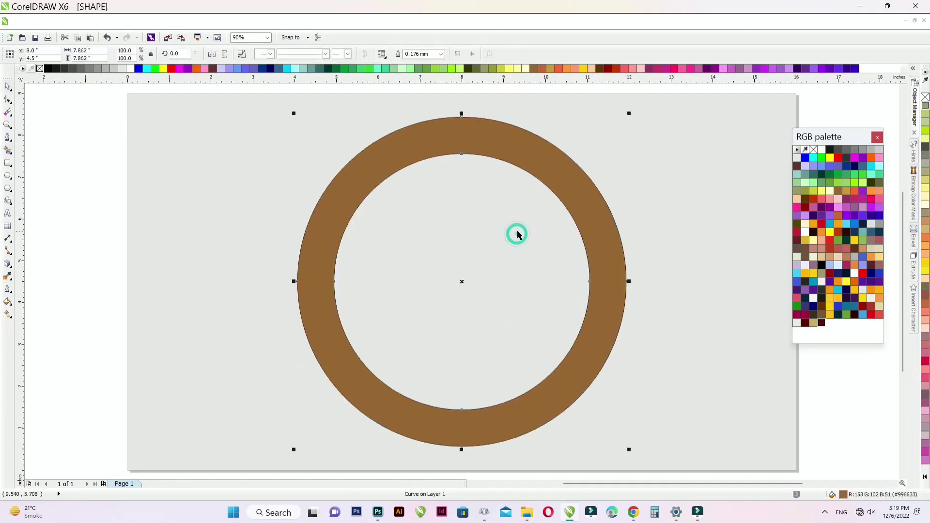
Step: Add perspective to the brown ring and spread its lower corners symmetrically to the page width
left_click(189, 21)
left_click(215, 195)
scroll(455, 282, "down", 2)
left_click_drag(550, 373, 644, 372)
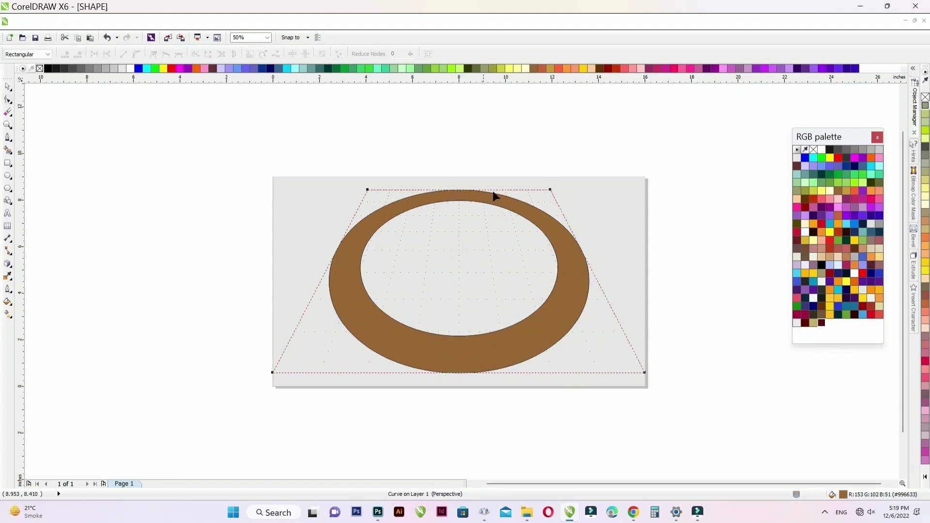
left_click(9, 86)
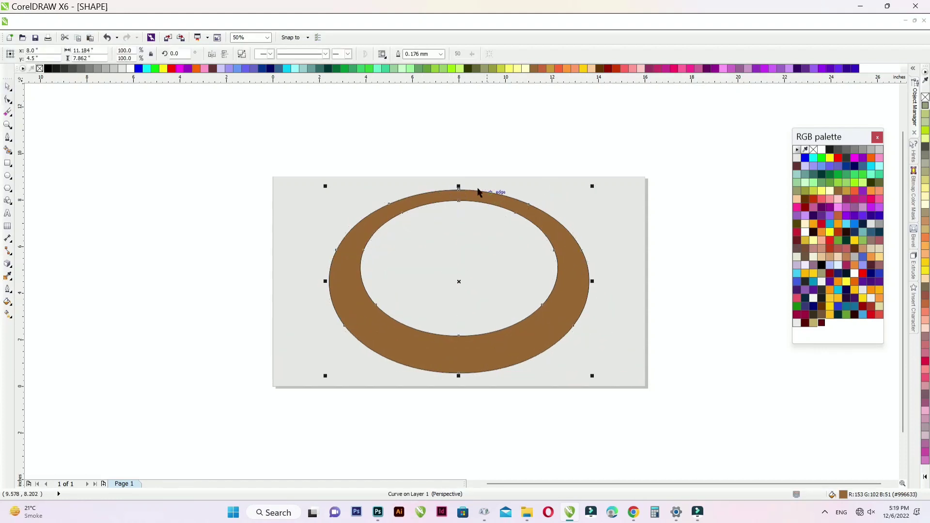
Step: Flatten the ring to about 6.63 inches high and centre it on the page
left_click_drag(459, 187, 458, 218)
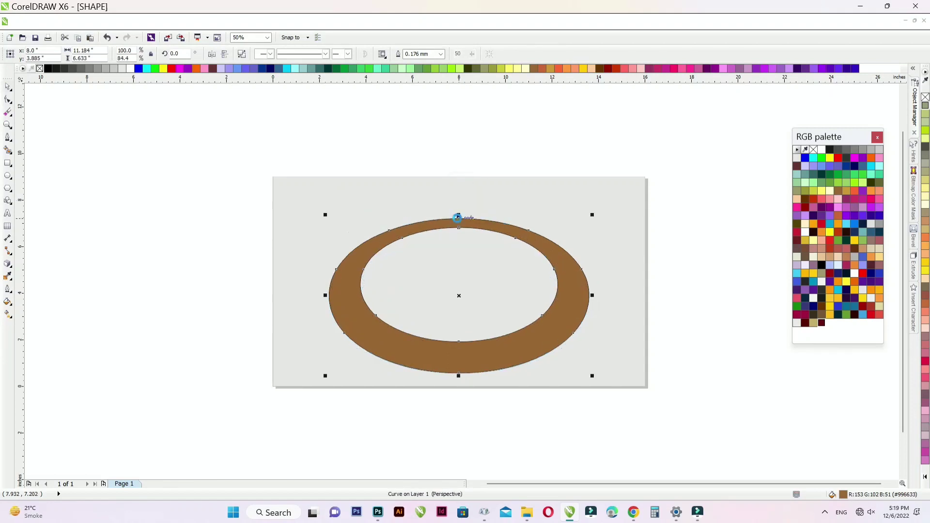
key("p")
key("shift+F4")
scroll(359, 199, "down", 1)
left_click(134, 190)
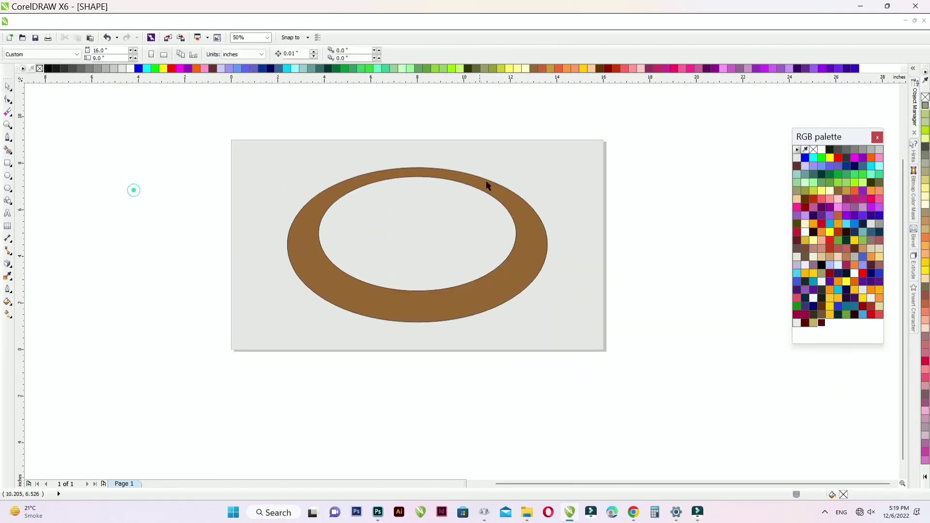
Step: Apply a second perspective to the ring, spreading its lower corners to the page edges, and remove its outline
left_click(447, 179)
left_click(190, 22)
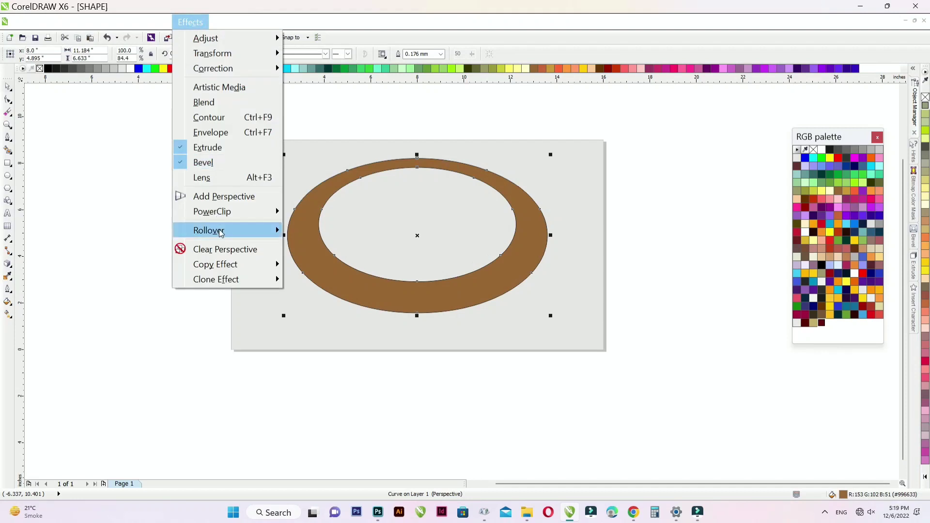
left_click(231, 198)
left_click_drag(548, 313, 605, 310)
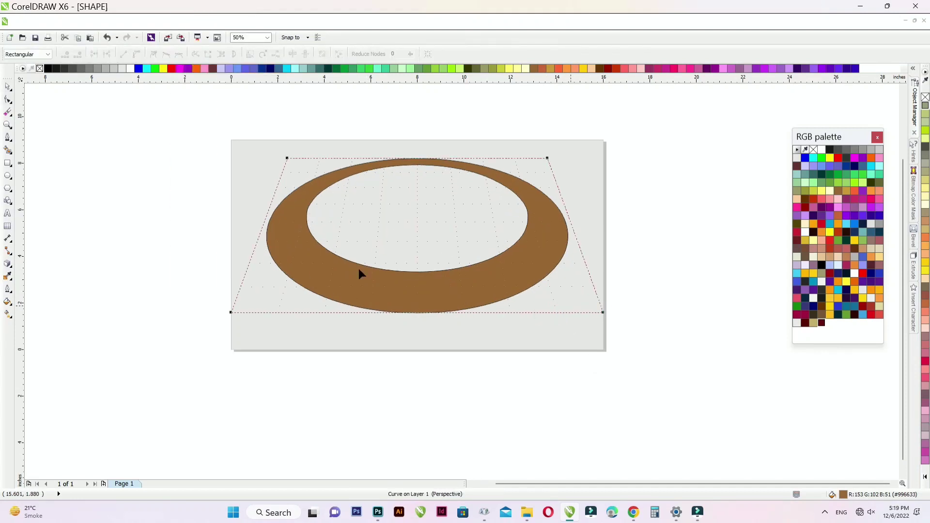
left_click(12, 90)
left_click(85, 176)
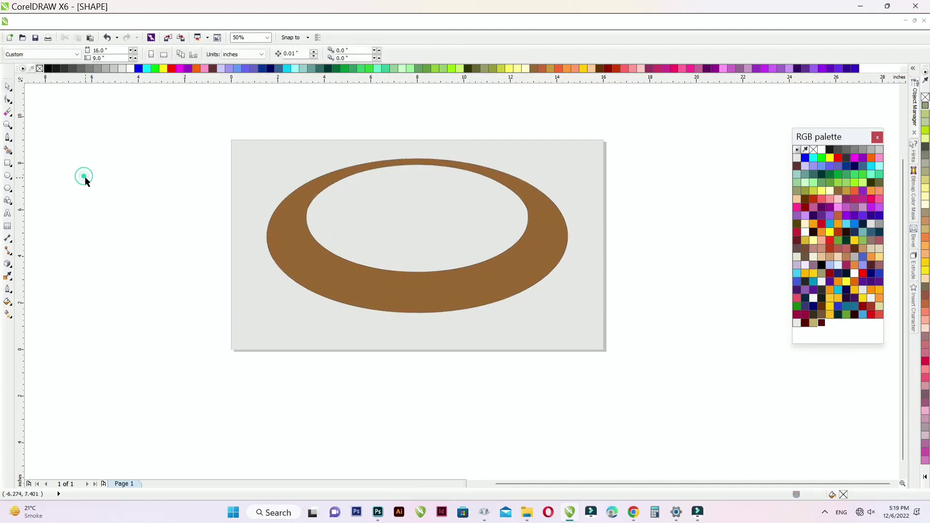
Step: Apply a horizontal linear fountain fill across the ring, running from the left side to a bright red end colour
key("shift+F4")
left_click(241, 225)
left_click(7, 301)
left_click_drag(260, 277, 683, 278)
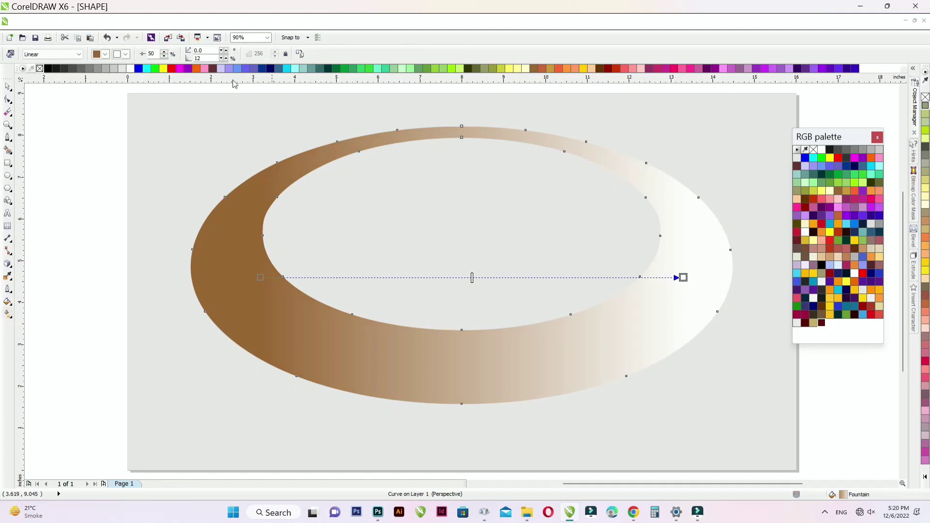
left_click(823, 225)
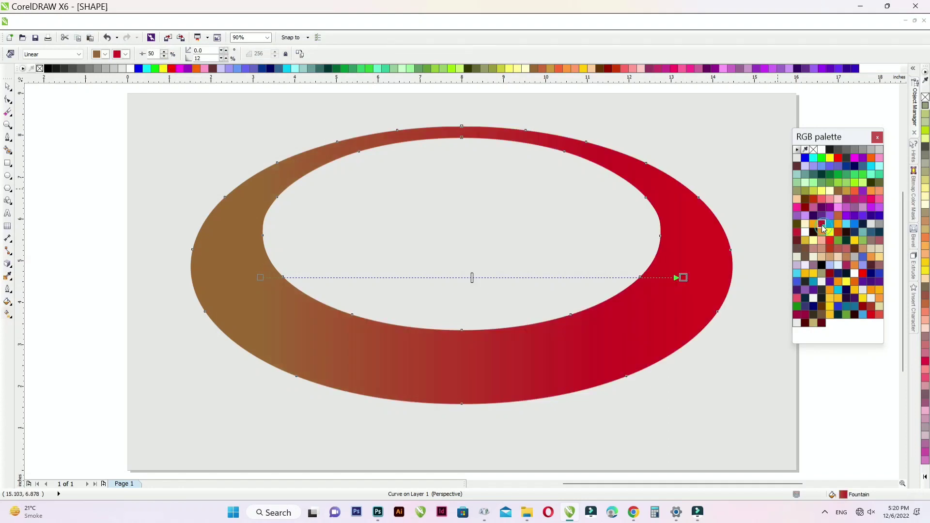
left_click(814, 232)
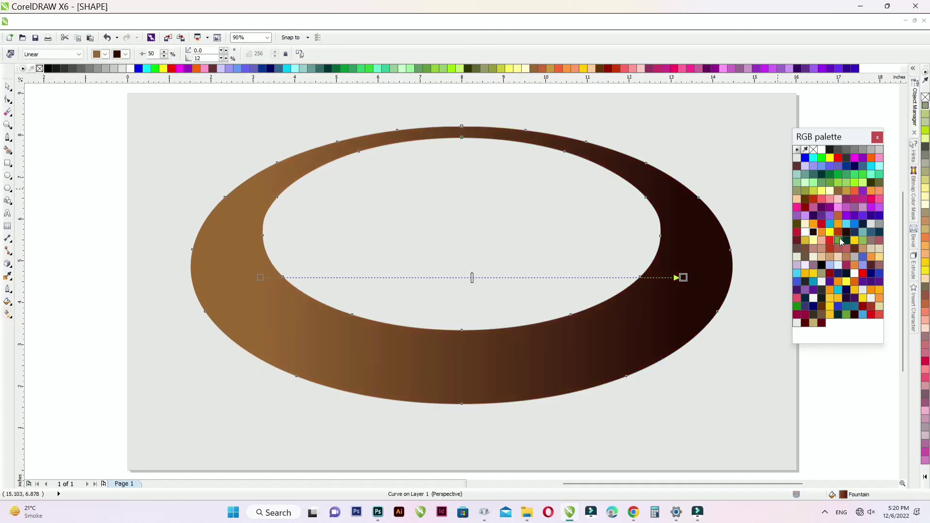
left_click(830, 241)
left_click(822, 225)
left_click(822, 224)
Step: Add a dark red middle colour to the ring's fountain fill and set its start colour to purple
left_click_drag(862, 245, 450, 278)
left_click(258, 278)
left_click(830, 274)
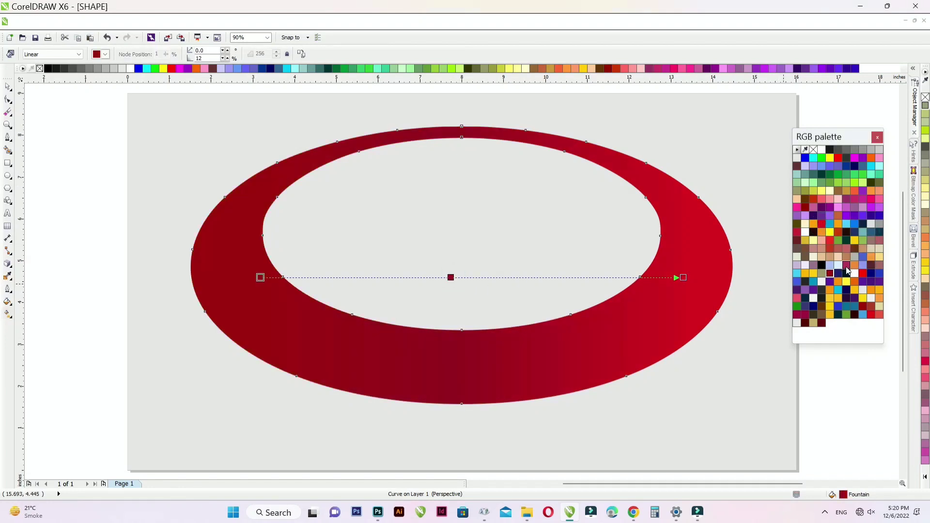
left_click(847, 265)
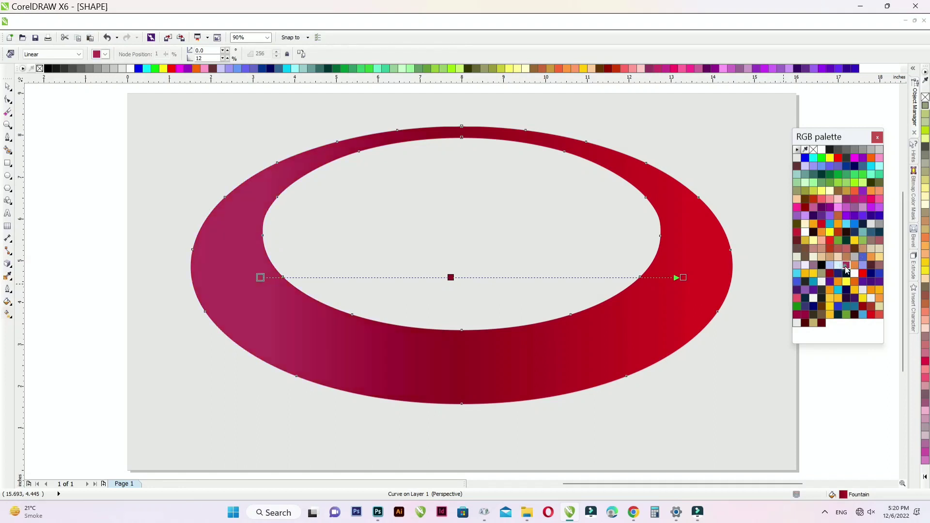
left_click(830, 209)
left_click(7, 87)
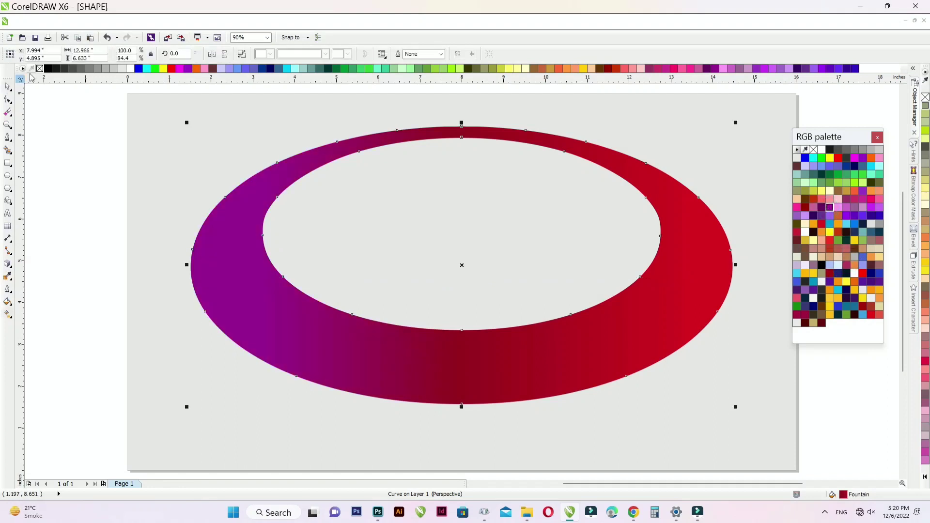
left_click(64, 151)
Step: Extrude the ring straight down by about 6.2 inches using a parallel extrusion type
scroll(364, 166, "down", 1)
left_click(424, 275)
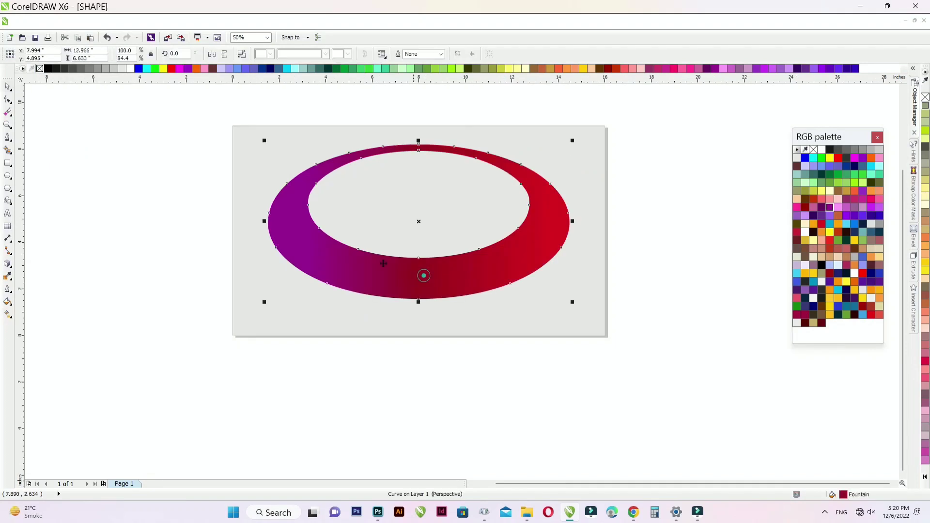
left_click(7, 263)
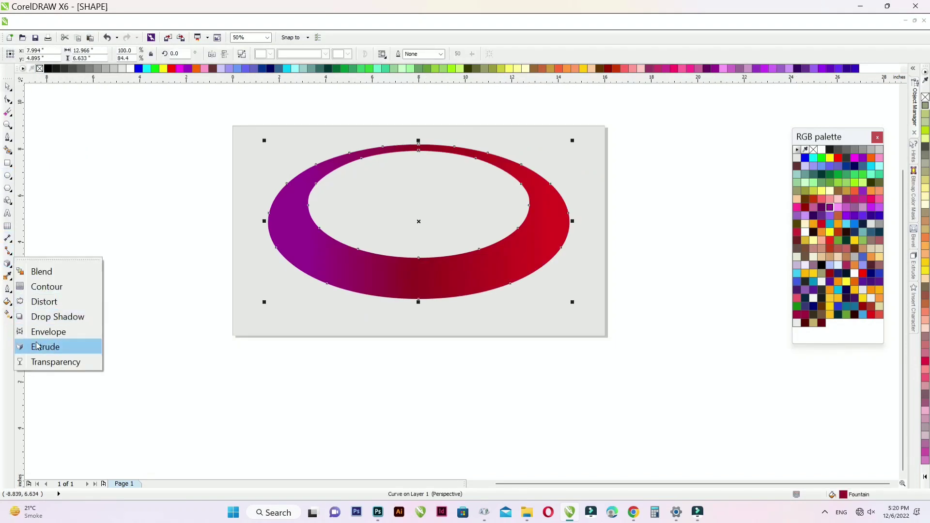
left_click(36, 345)
left_click_drag(416, 149, 418, 365)
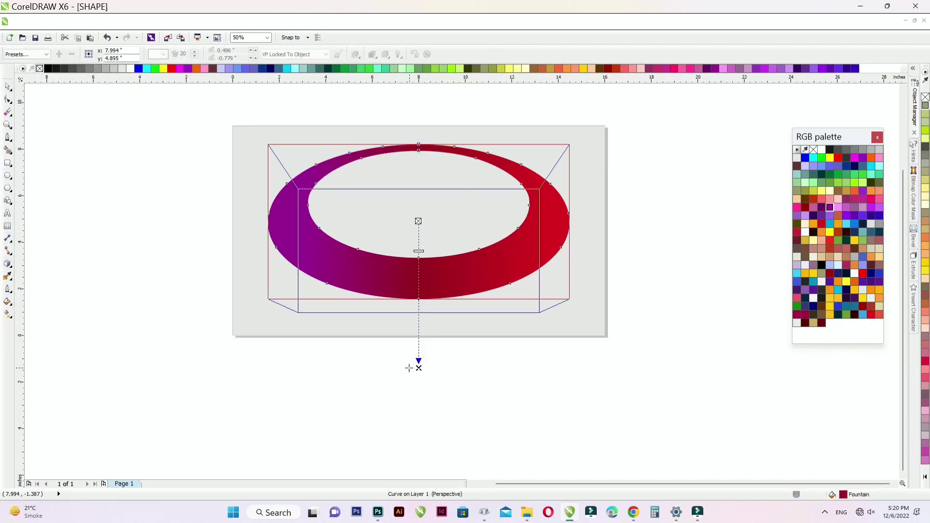
left_click(164, 54)
left_click(172, 87)
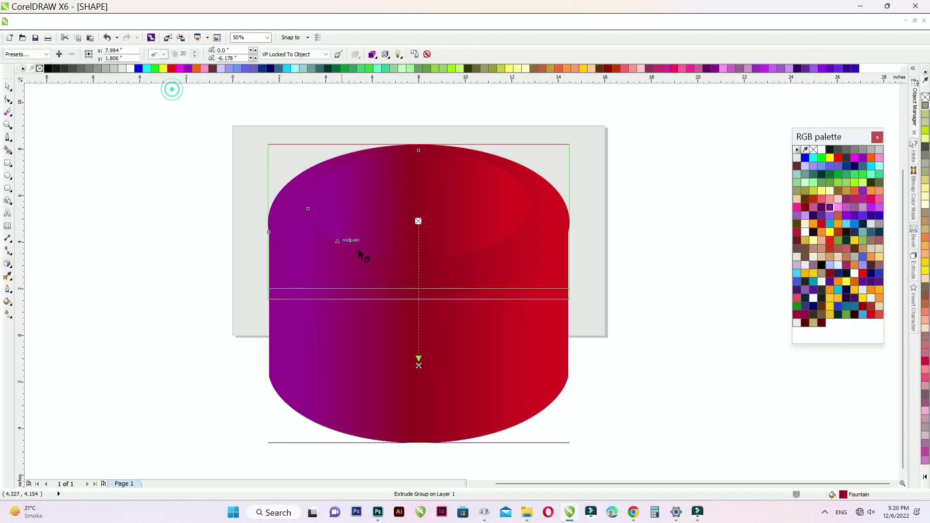
Step: Shorten the downward extrusion until the ring is a shallow band with an open centre
left_click_drag(364, 265, 363, 144)
scroll(376, 197, "down", 1)
scroll(357, 137, "up", 2)
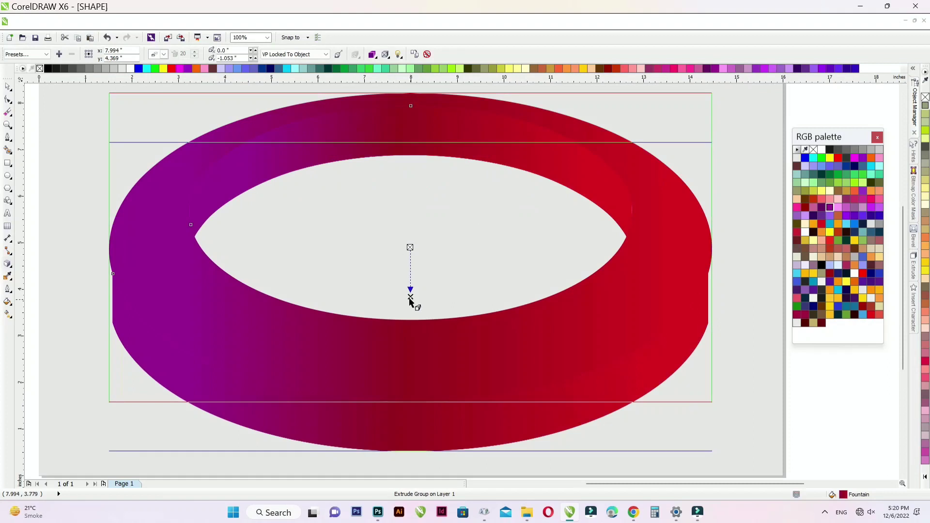
left_click_drag(410, 299, 410, 312)
scroll(412, 294, "down", 1)
left_click(7, 87)
left_click(128, 226)
Step: Break the ring's extrude group apart into separate curves
right_click(388, 359)
left_click(514, 184)
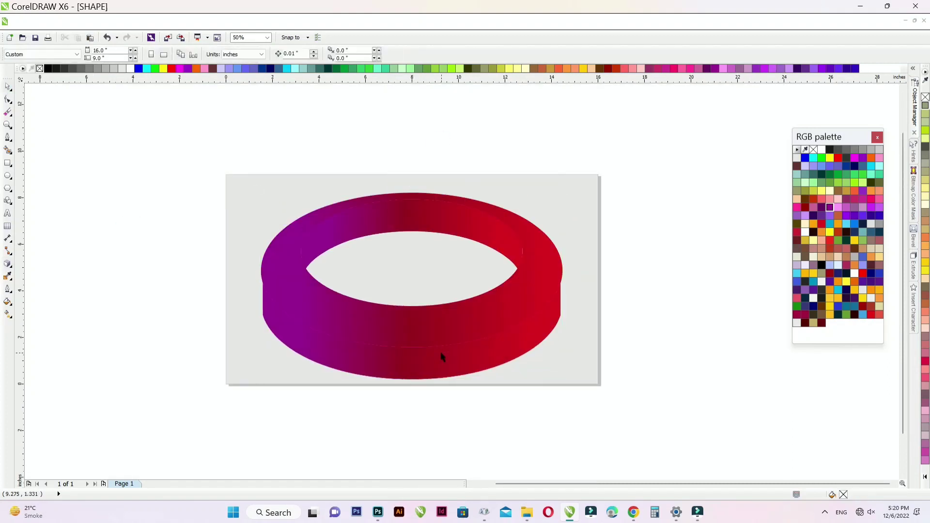
right_click(440, 352)
left_click(475, 72)
Step: Recolour the fountain fill of the ring's outer side wall with dark grey at the start, cyan in the middle and black at the end
scroll(349, 182, "up", 2)
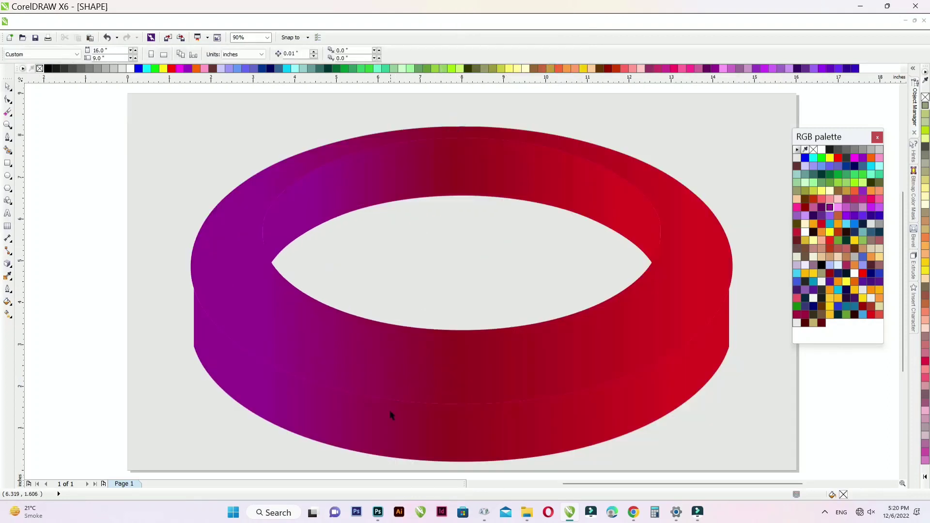
left_click(390, 414)
left_click(7, 301)
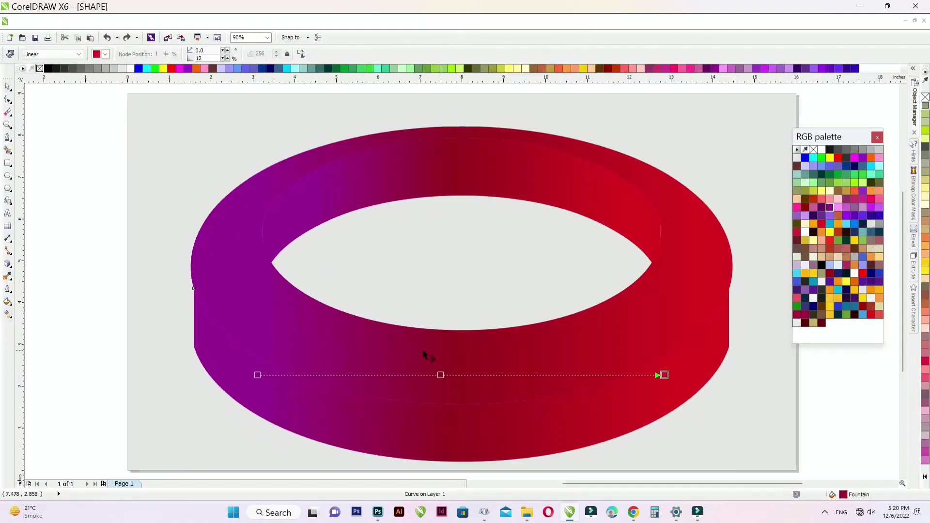
left_click(48, 68)
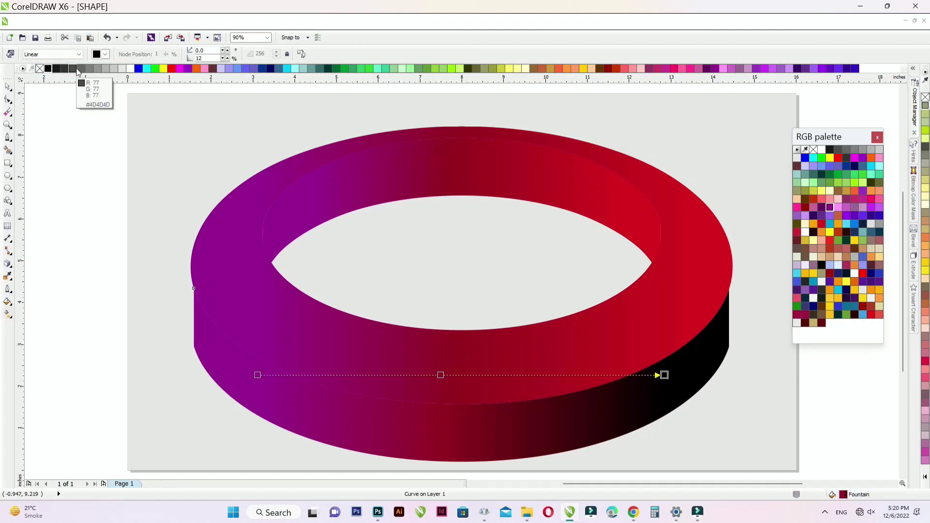
left_click_drag(80, 68, 257, 374)
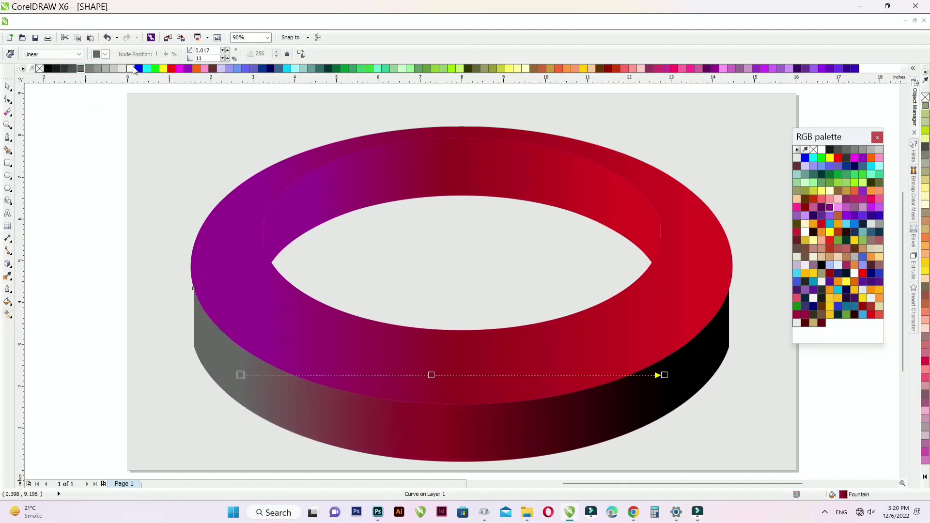
left_click_drag(147, 68, 431, 375)
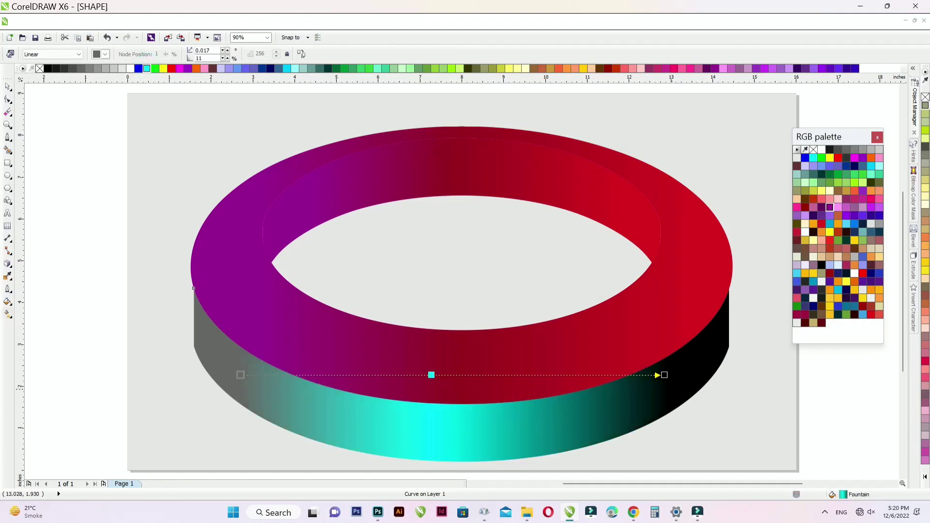
Step: Change the start colour of the outer side wall's fountain fill to blue
left_click(240, 375)
left_click(139, 69)
left_click(7, 88)
left_click(103, 234)
Step: Copy the fill properties of the outer side wall onto the ring's inner wall
left_click(385, 196)
key("alt+e")
key("m")
key("f")
key("Return")
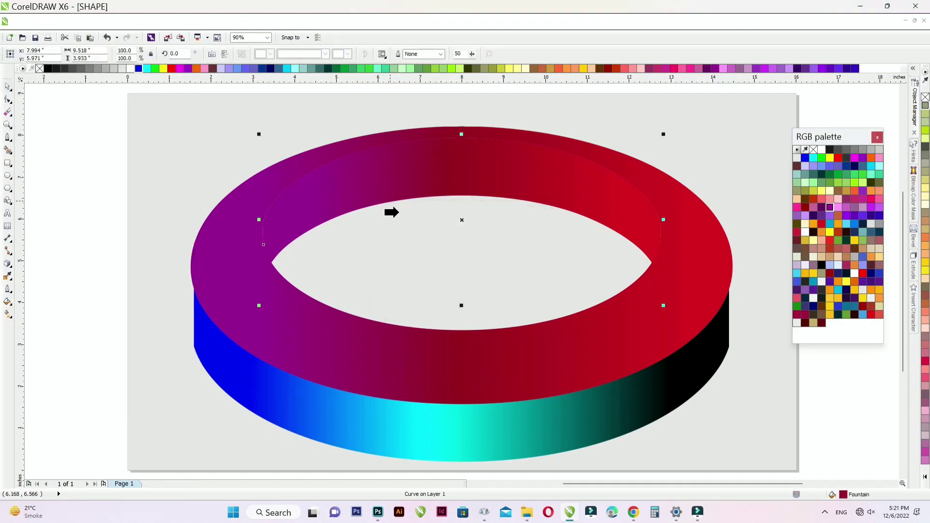
left_click(353, 412)
left_click(97, 244)
scroll(238, 180, "down", 3)
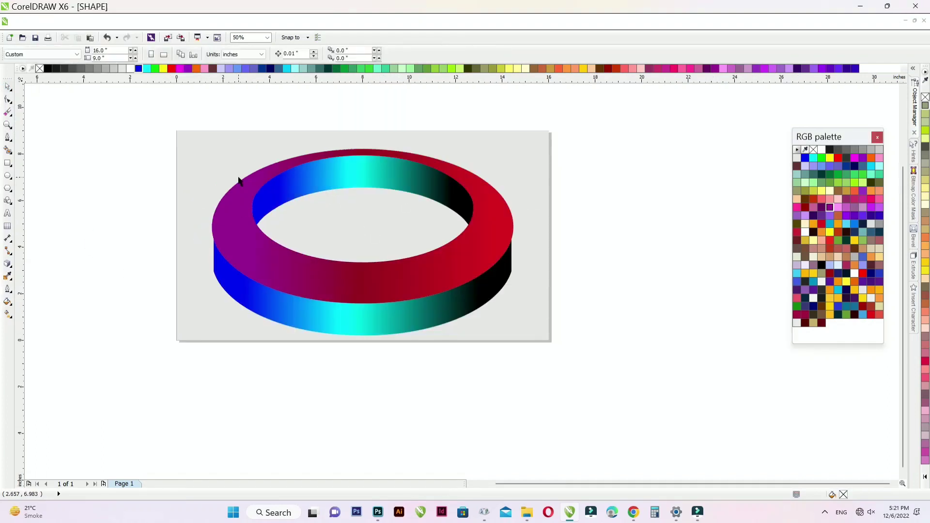
Step: Draw a circle over the ring's opening and enlarge it to about 6 inches in diameter
left_click(7, 176)
scroll(378, 219, "up", 3)
left_click_drag(365, 215, 431, 308)
left_click(9, 90)
left_click_drag(385, 210, 372, 189)
left_click_drag(465, 307, 500, 342)
Step: Centre the circle on the page and raise it to a vertical position of about 5.76 inches
key("p")
left_click_drag(401, 258, 401, 200)
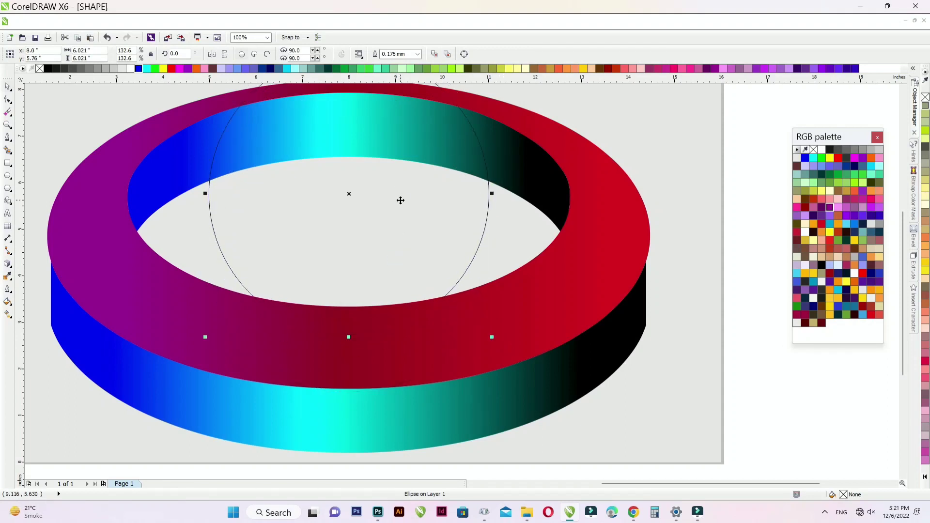
scroll(395, 191, "down", 2)
scroll(386, 160, "up", 4)
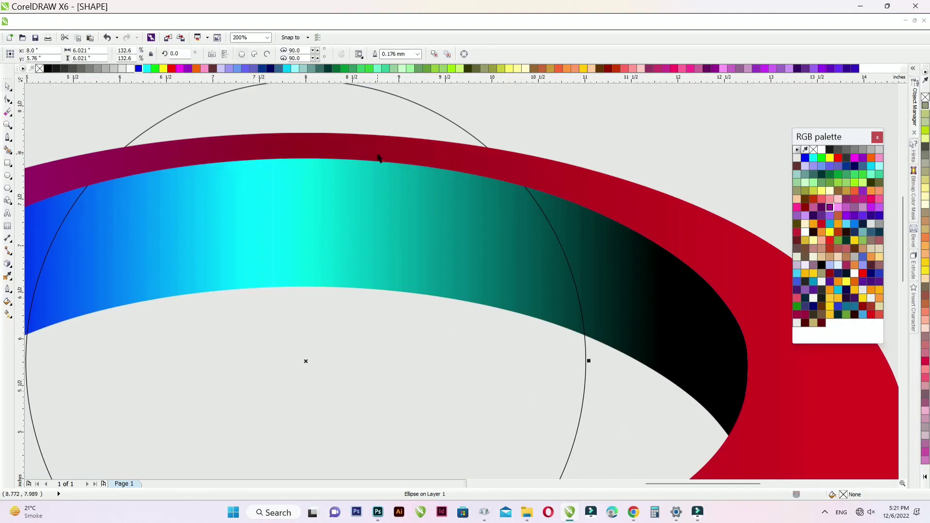
scroll(379, 157, "down", 2)
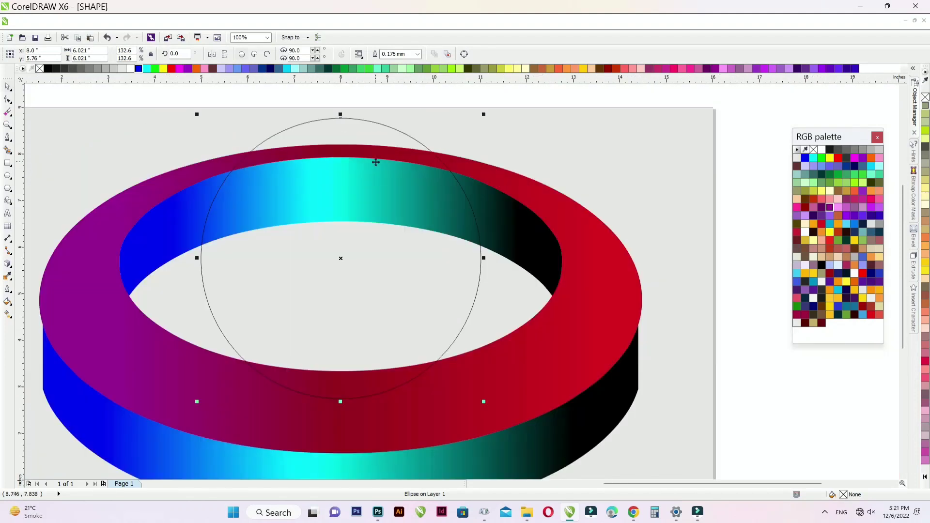
Step: Give the circle a radial white-to-black fountain fill with its highlight above the centre and a shortened radius
left_click(6, 314)
left_click(52, 54)
left_click(36, 80)
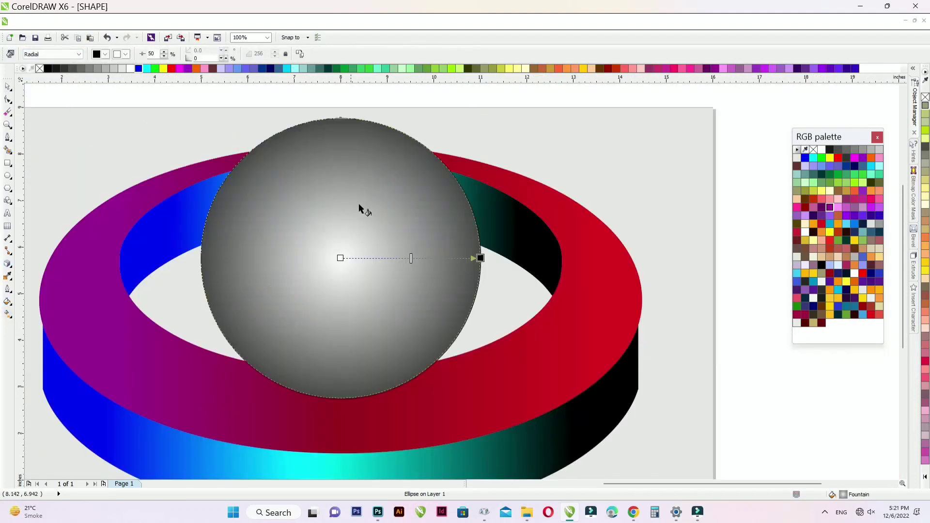
left_click_drag(340, 258, 347, 211)
left_click_drag(484, 261, 458, 237)
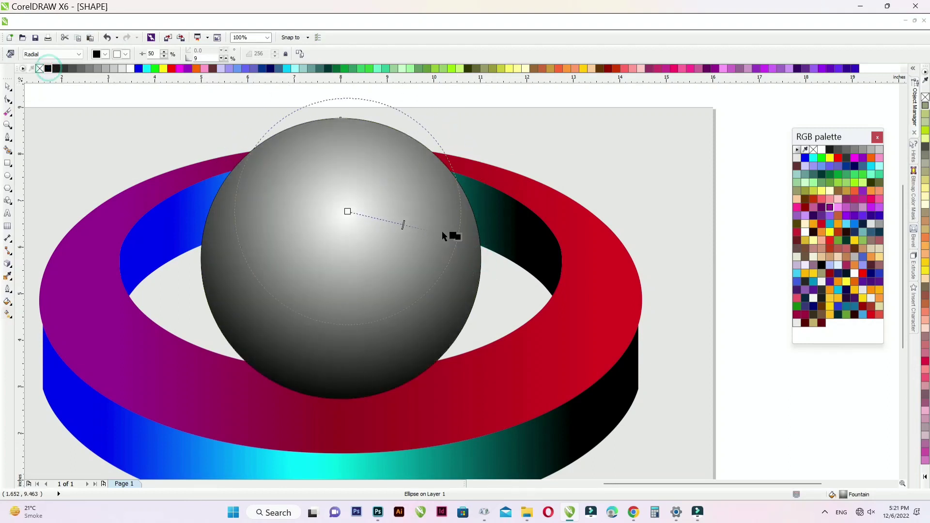
double_click(439, 233)
Step: Remove the outline of the shaded sphere and deselect it
left_click(7, 86)
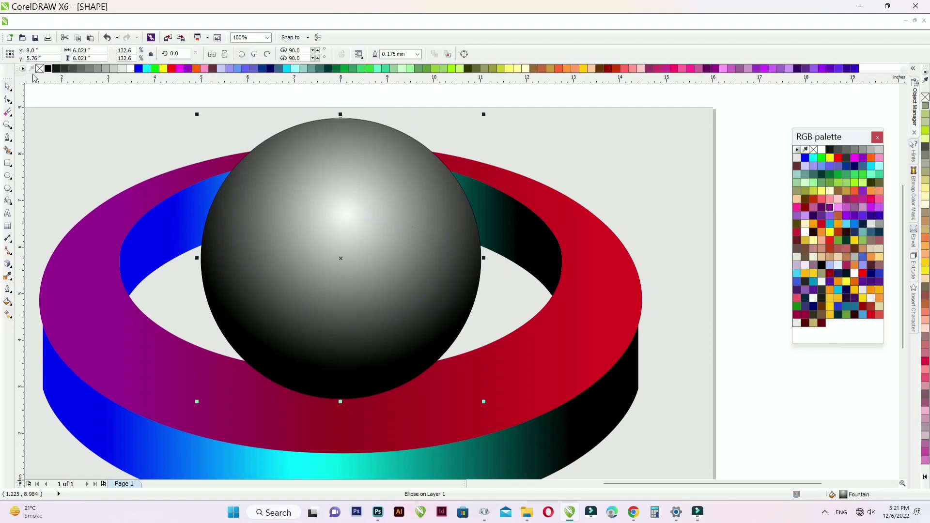
scroll(465, 201, "down", 2)
left_click(242, 220)
scroll(517, 236, "up", 1)
scroll(517, 236, "up", 1)
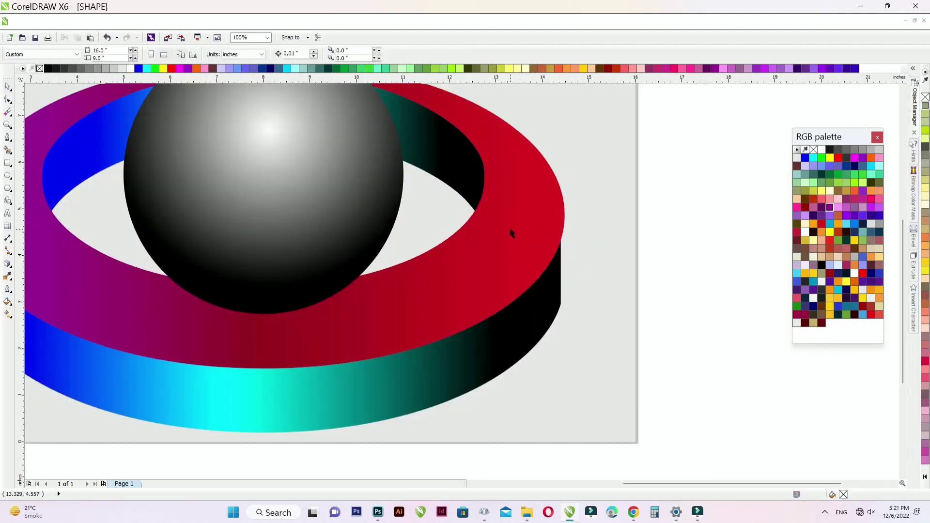
scroll(508, 246, "down", 1)
Step: Trim a copy of the ring's top face with a rectangle about 21 × 5.5 inches, keeping the front half in front of the sphere
left_click(510, 244)
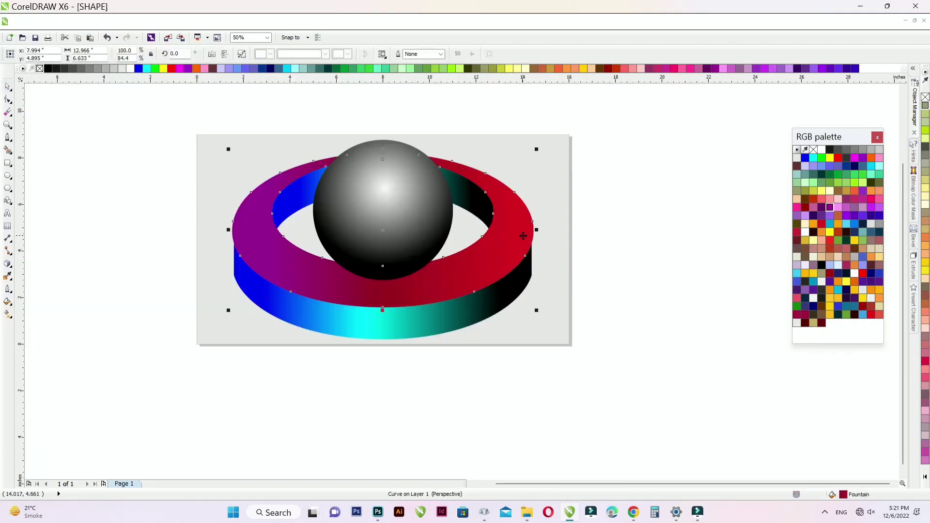
left_click(7, 163)
left_click_drag(162, 114, 652, 243)
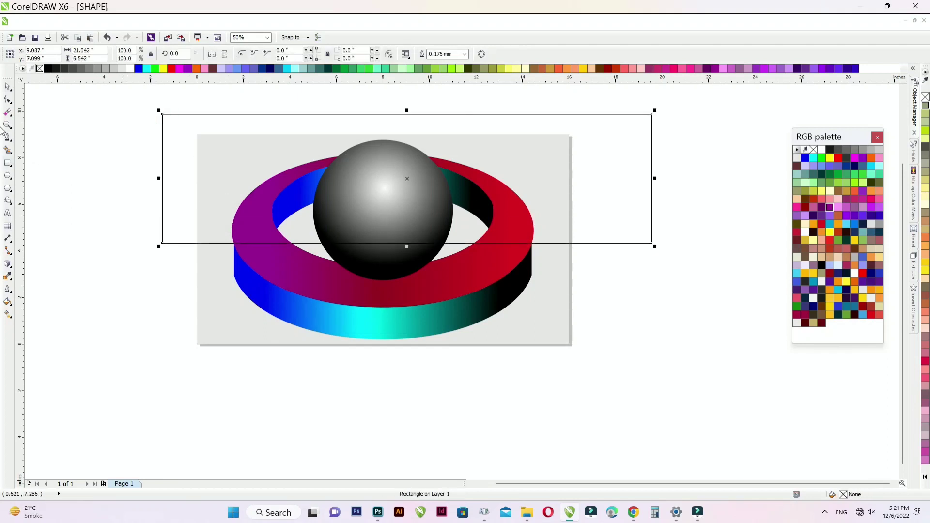
left_click(290, 273)
left_click(173, 157)
key("ctrl+z")
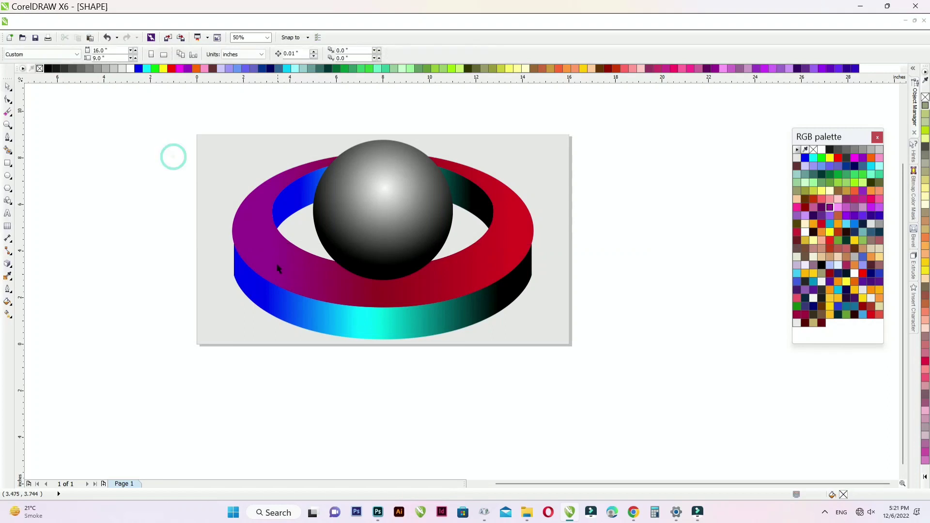
left_click(278, 284)
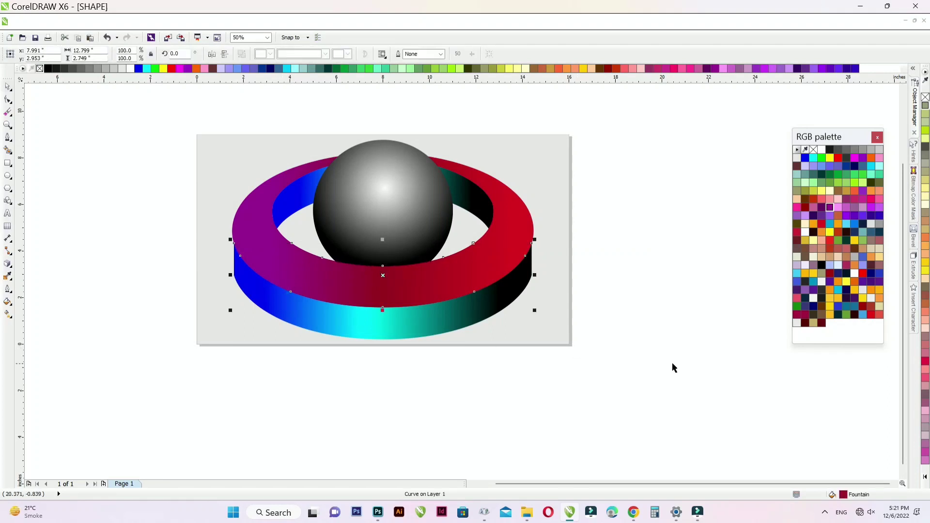
Step: Lower the sphere slightly to a vertical position of about 5.66 inches
scroll(636, 361, "up", 2)
left_click(488, 227)
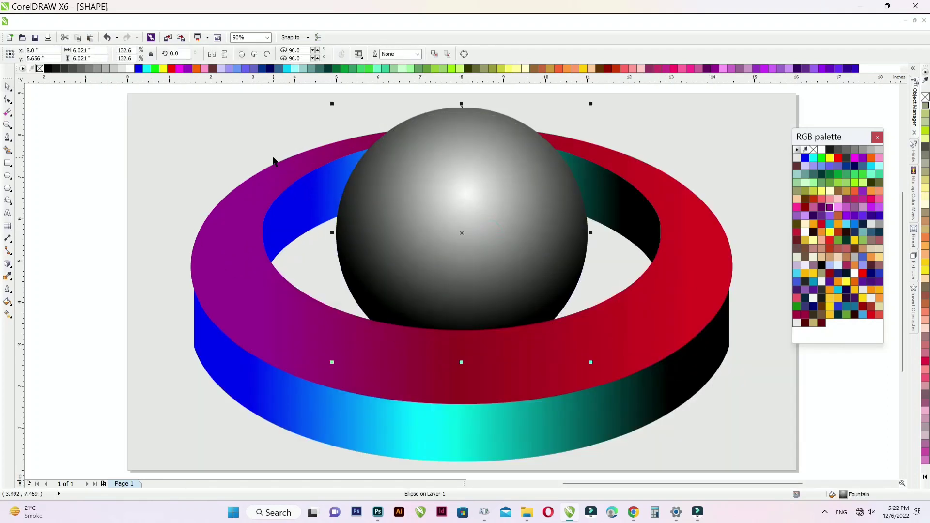
left_click(58, 144)
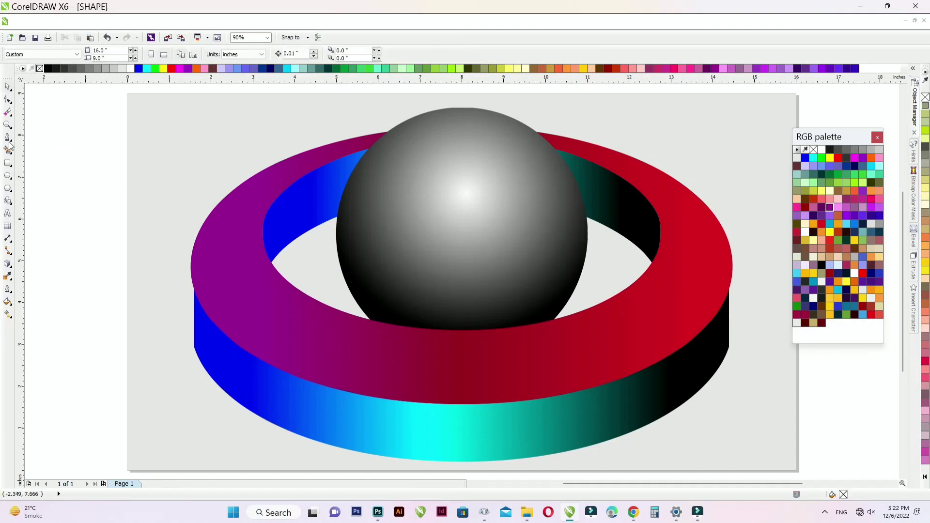
Step: Draw a grey (#808080) ellipse without outline, about 10 × 4.4 inches, over the ring's opening and send it behind the ring and sphere
left_click(7, 178)
left_click(23, 182)
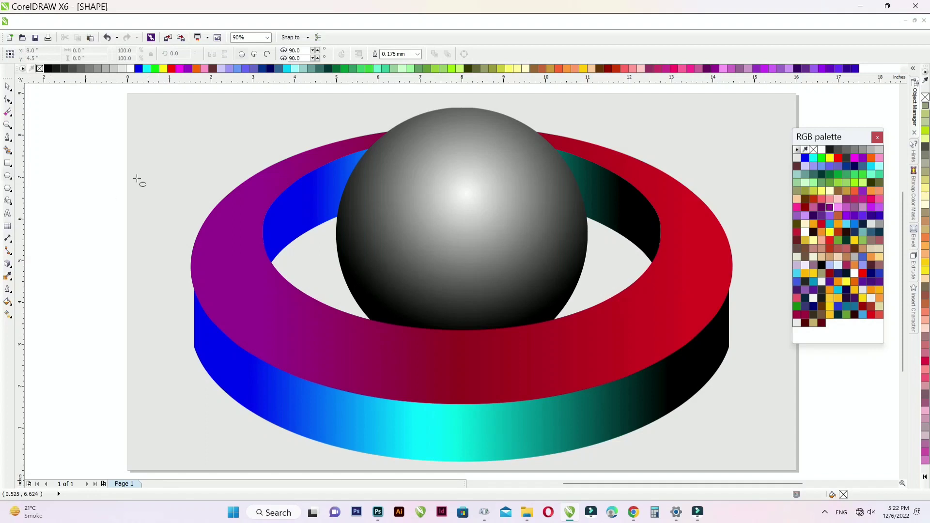
left_click_drag(274, 159, 677, 349)
left_click_drag(272, 252, 251, 253)
left_click(89, 69)
right_click(40, 68)
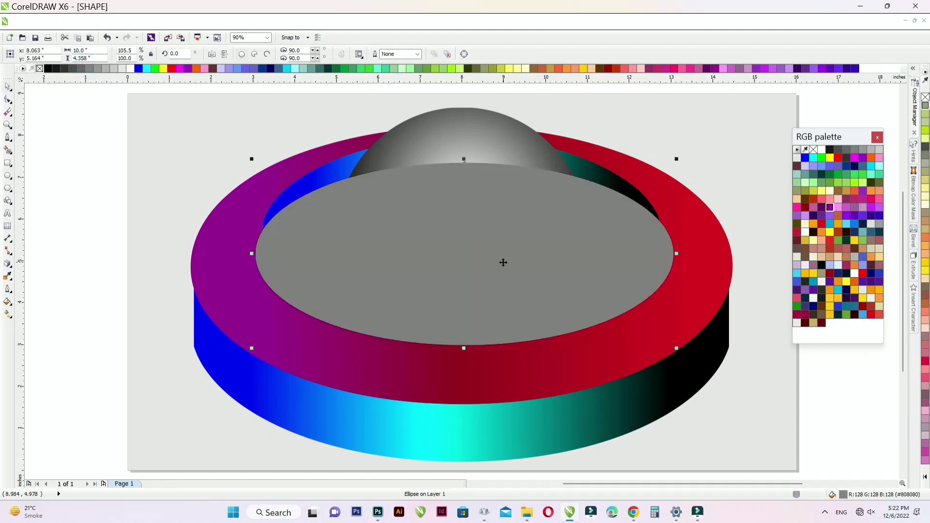
key("shift+Page_Down")
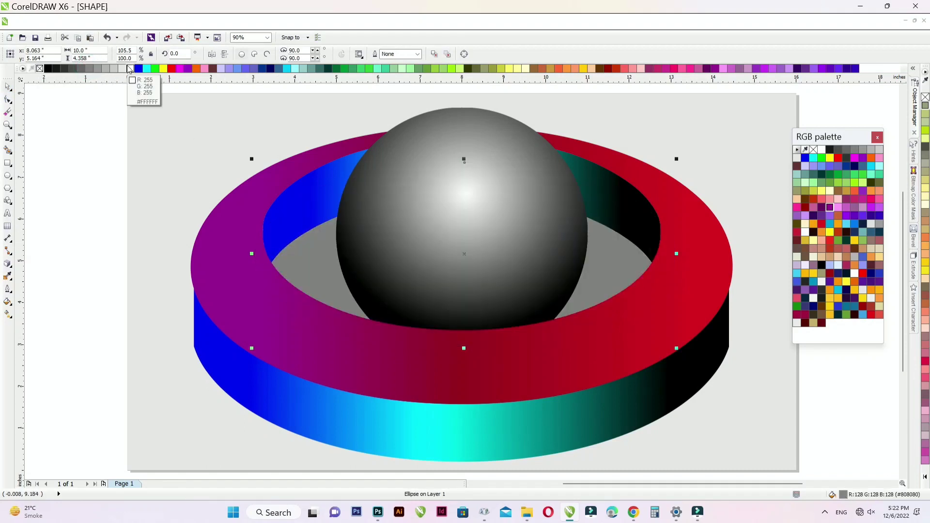
Step: Try several greys, black and near-black as the fill colour of the ellipse behind the sphere
left_click(130, 68)
left_click(90, 70)
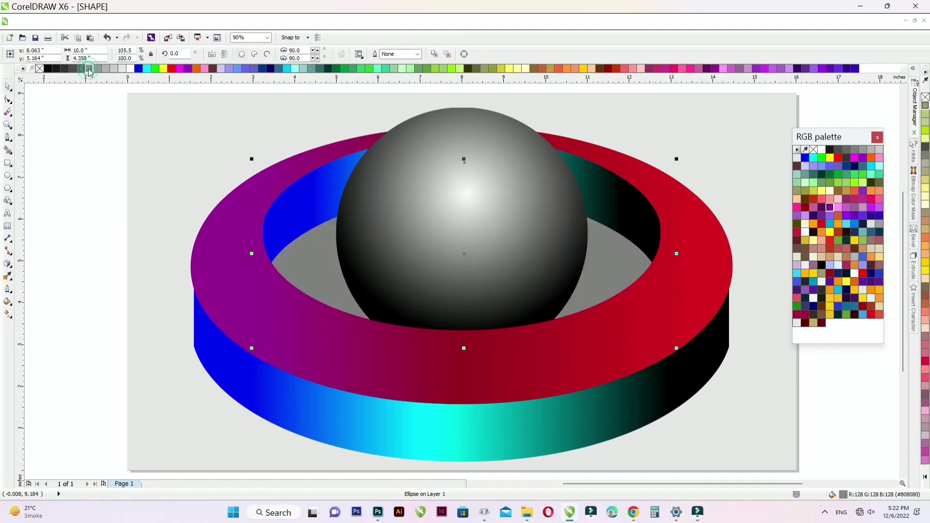
left_click(97, 70)
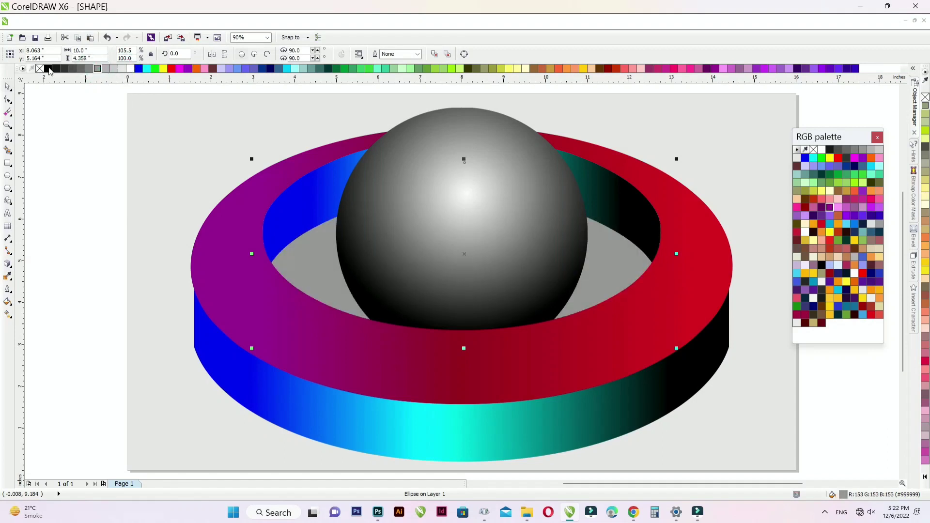
left_click(48, 69)
left_click(66, 70)
left_click(56, 69)
left_click(73, 228)
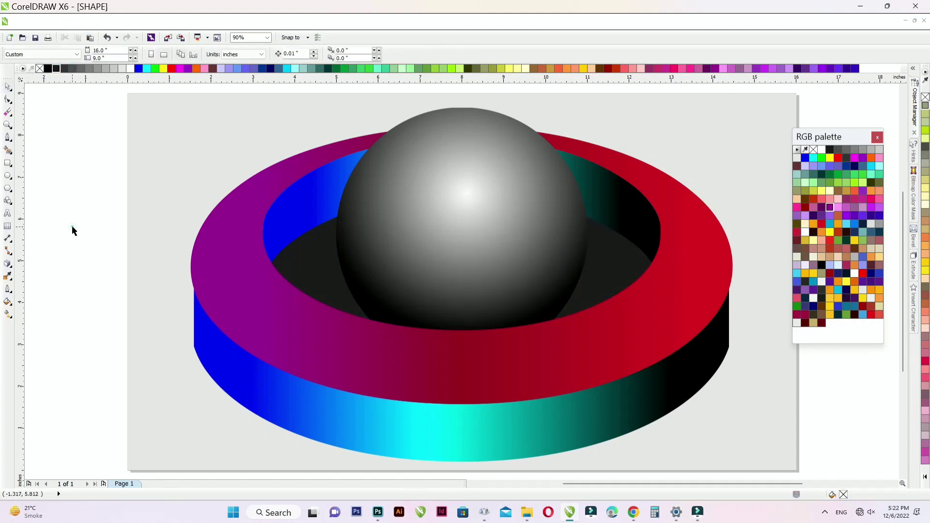
Step: Fill the floor ellipse inside the ring with black (#000000)
left_click(296, 257)
left_click(49, 69)
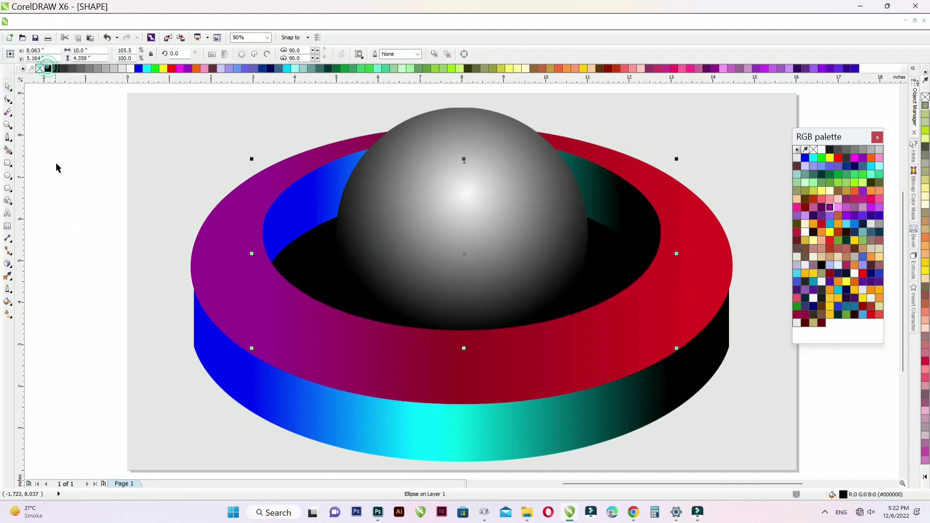
left_click(57, 185)
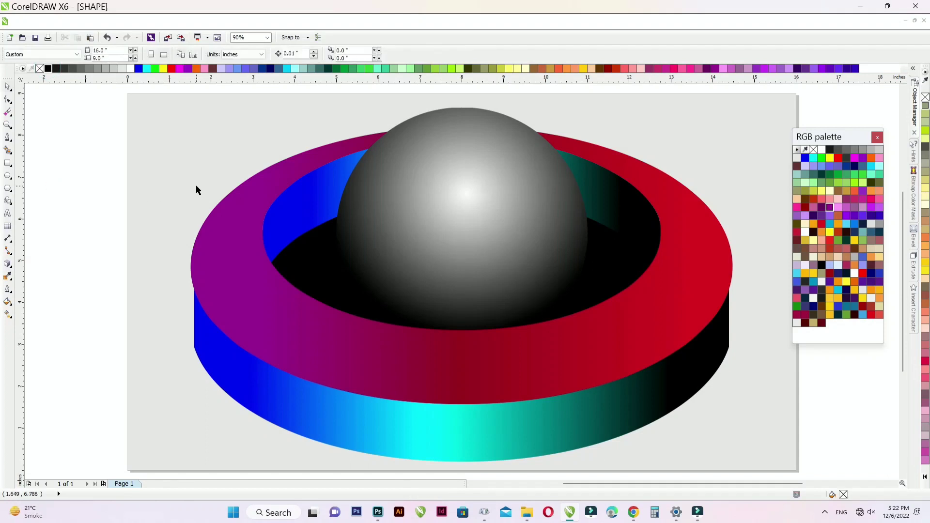
Step: Place a black-filled copy of the outer side wall behind the original, slightly lower, as a shadow shape
scroll(213, 182, "down", 2)
scroll(291, 310, "up", 3)
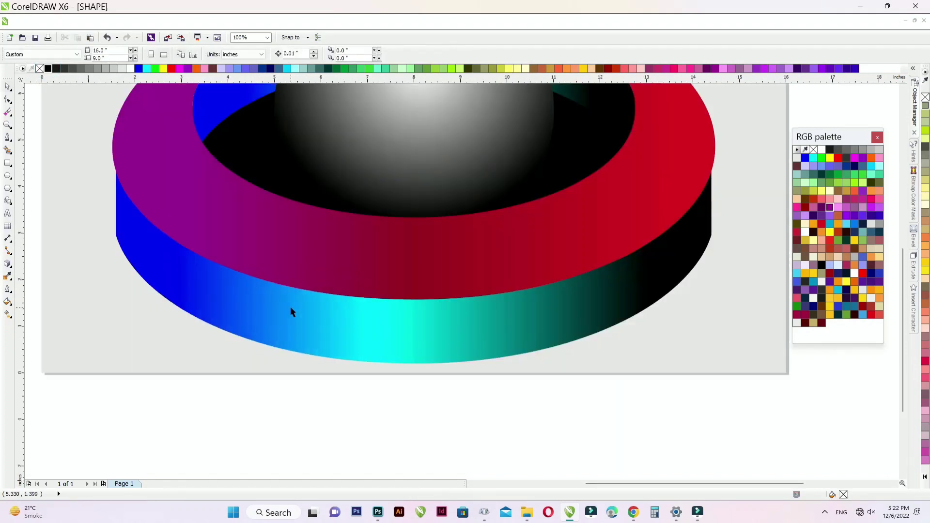
left_click(290, 318)
left_click(46, 68)
key("shift+Page_Down")
key("ctrl+Page_Up")
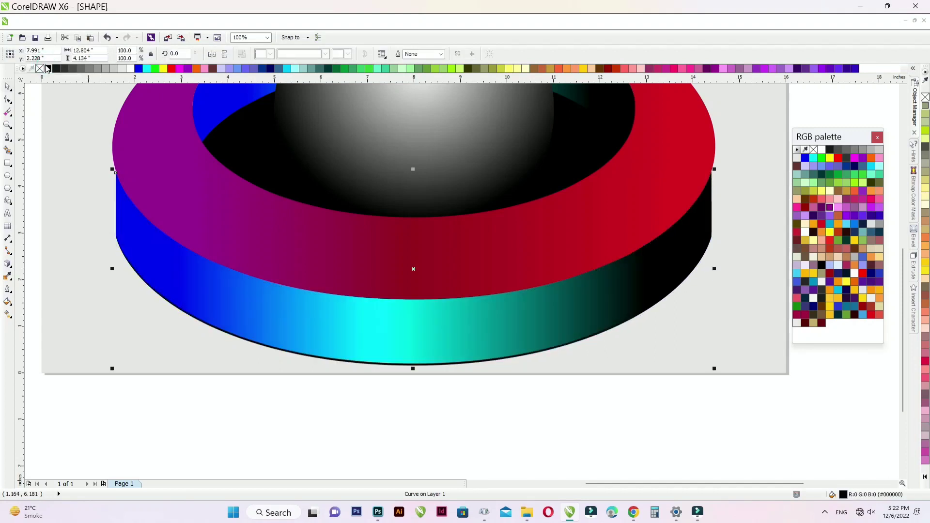
Step: Convert the black shadow shape to a 300 dpi RGB bitmap
left_click(234, 21)
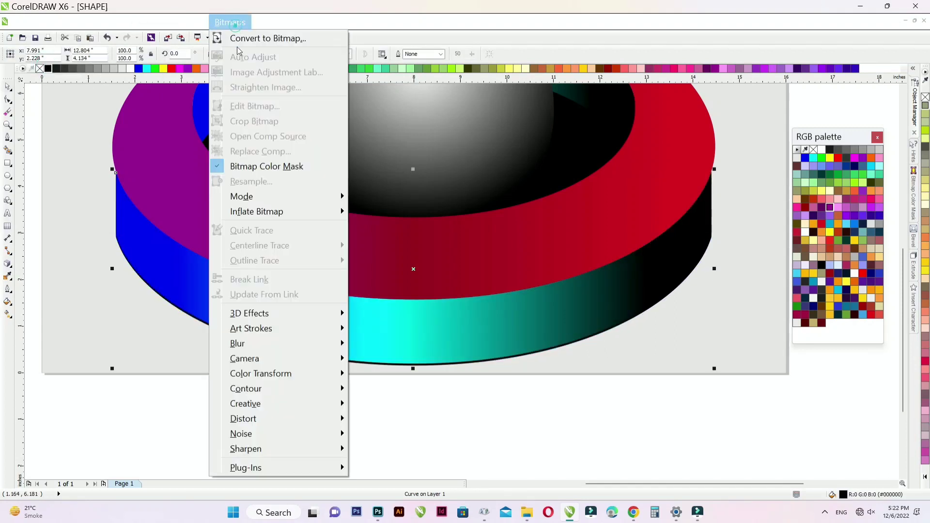
left_click(242, 36)
left_click(442, 304)
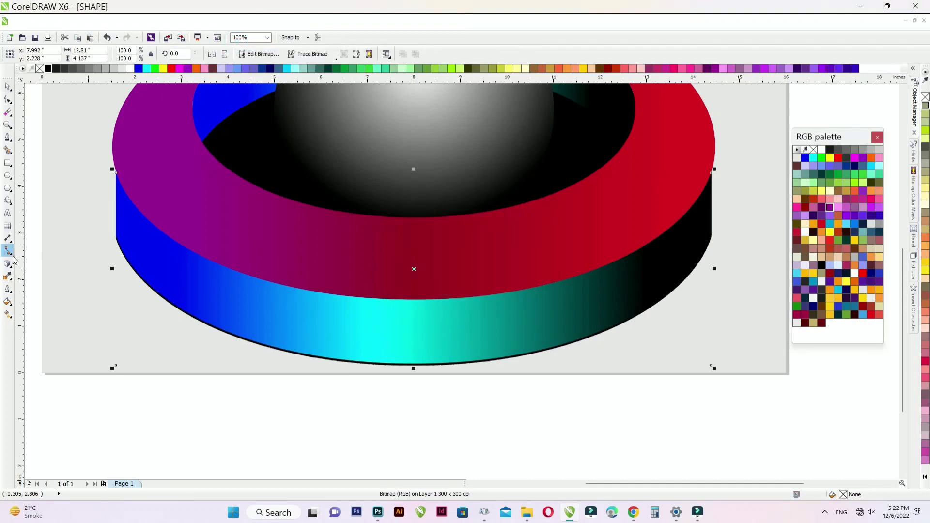
Step: Apply a Gaussian Blur with a radius of 44 pixels to the shadow bitmap
left_click(221, 22)
mouse_move(299, 345)
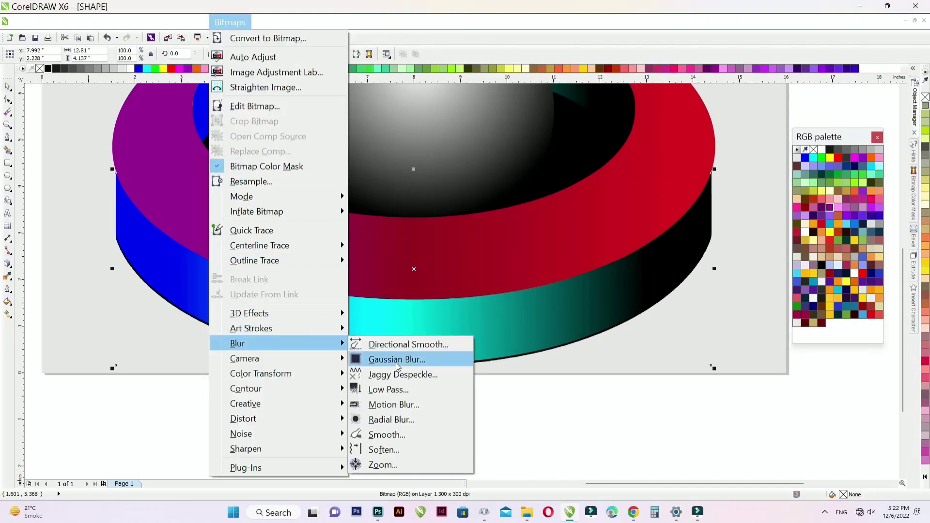
left_click(397, 359)
left_click(427, 248)
left_click(377, 278)
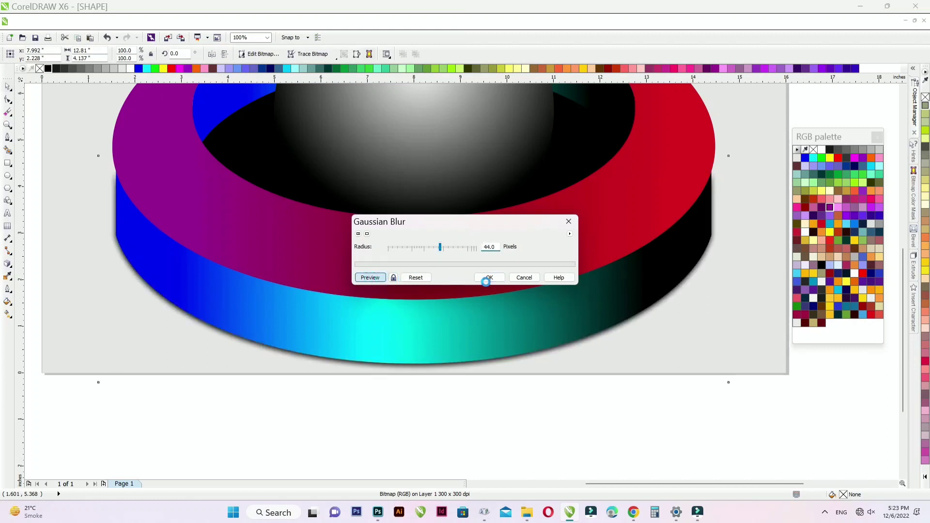
left_click(488, 279)
scroll(463, 391, "up", 2)
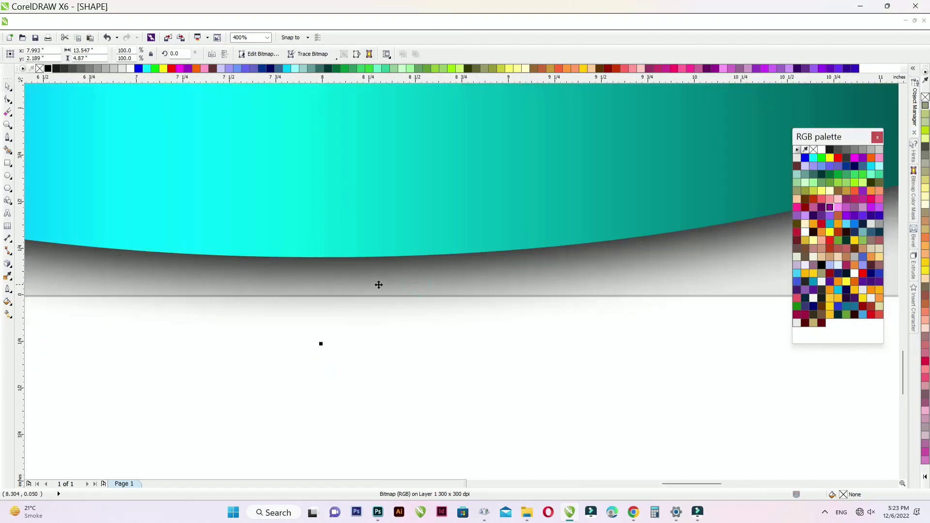
scroll(376, 284, "down", 2)
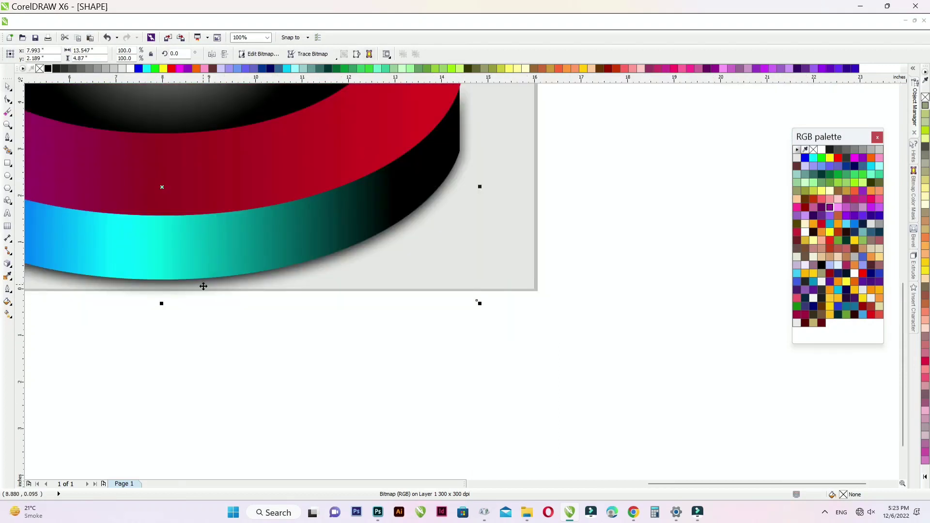
Step: PowerClip the blurred shadow inside the grey page-sized background rectangle
right_click(202, 286)
left_click(235, 10)
left_click(523, 144)
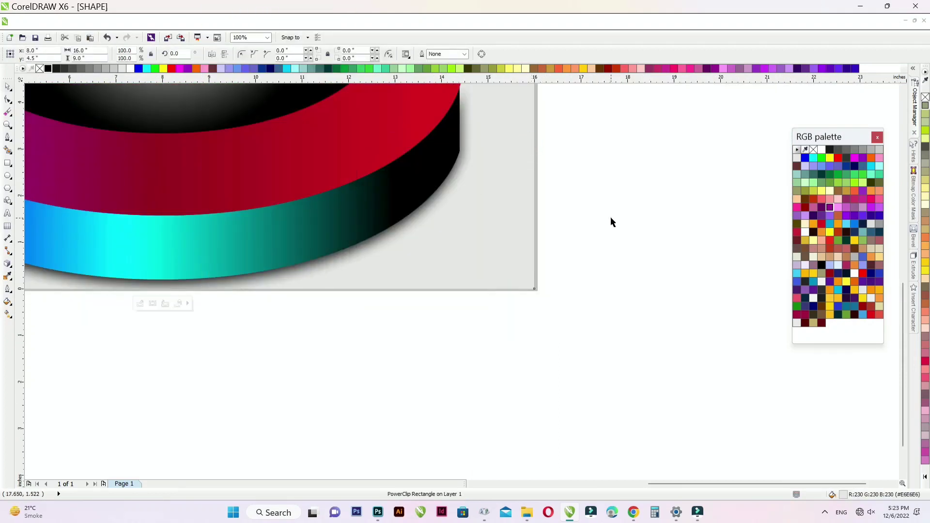
left_click(610, 217)
key("F4")
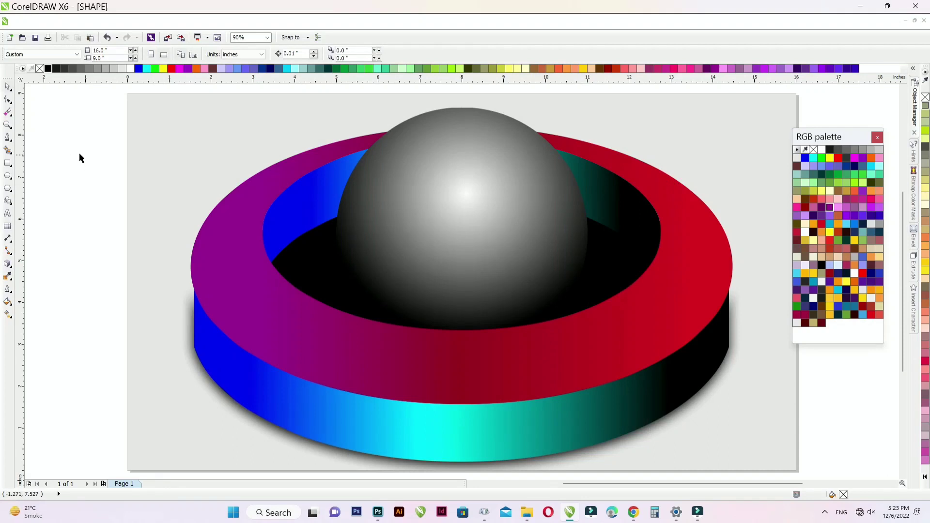
Step: Try a different start colour for the fountain fill of the ring's top face and undo the change
left_click(214, 269)
key("g")
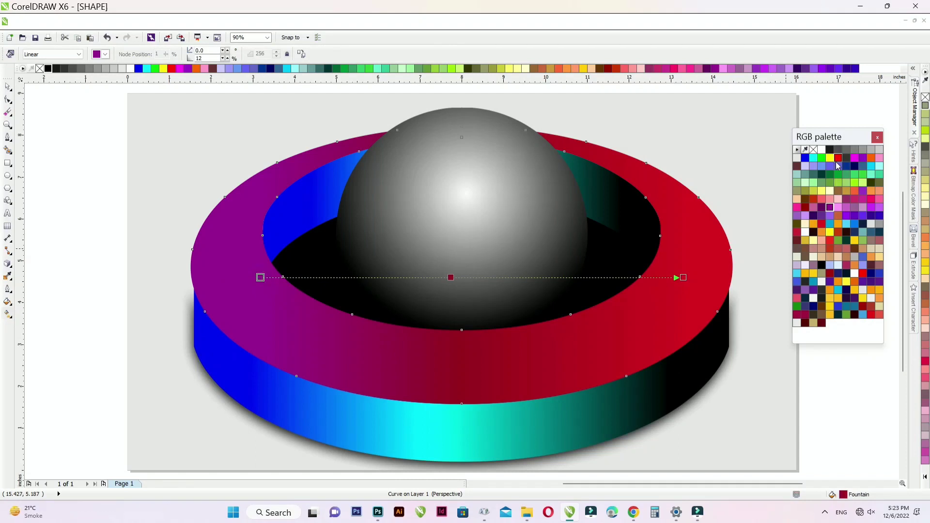
left_click(830, 274)
key("ctrl+z")
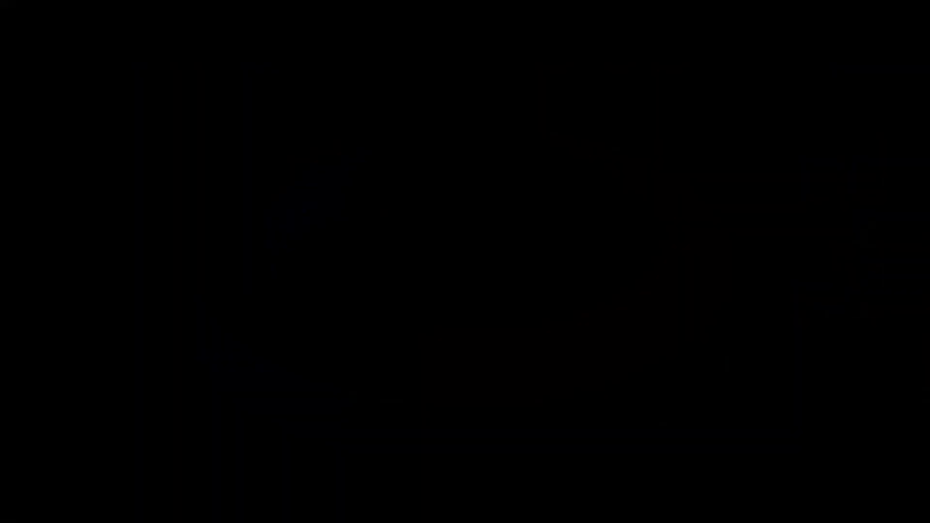